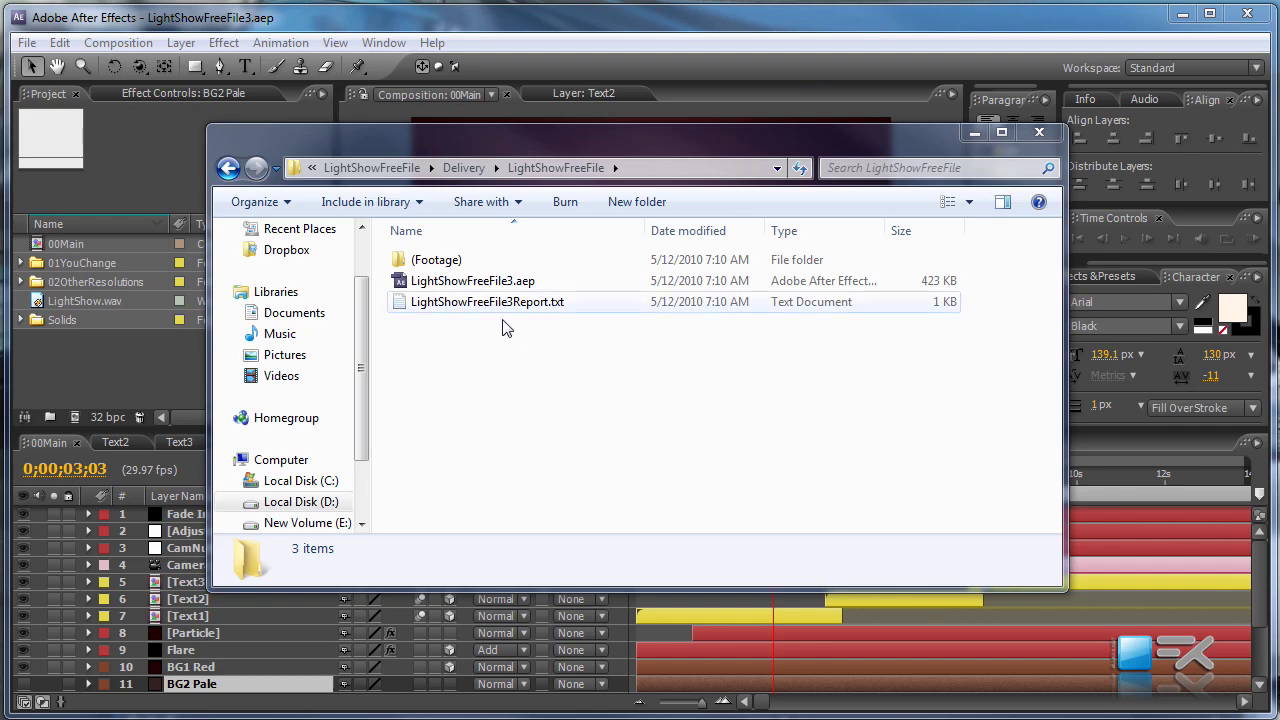
Open the LightShowFreeFile3.aep project, moving the empty untitled project window aside
{"action": "left_click", "coordinate": [473, 283]}
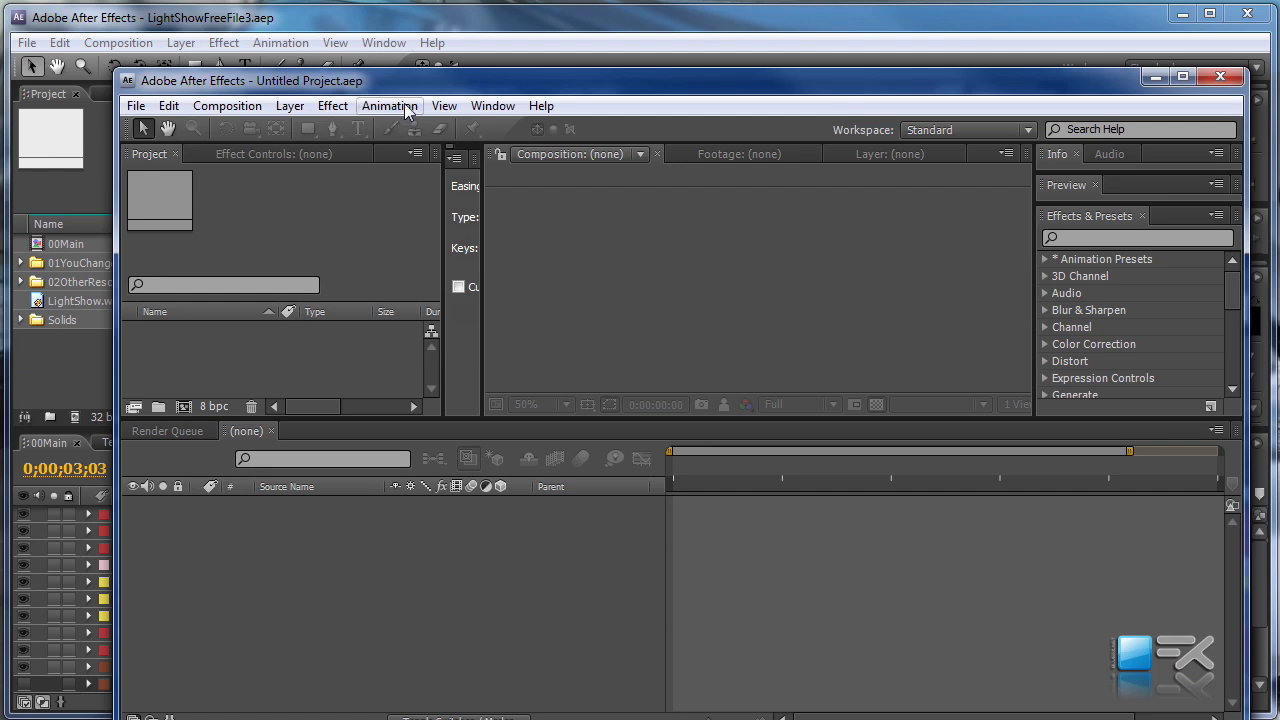
{"action": "left_click_drag", "start_coordinate": [413, 87], "coordinate": [352, 59]}
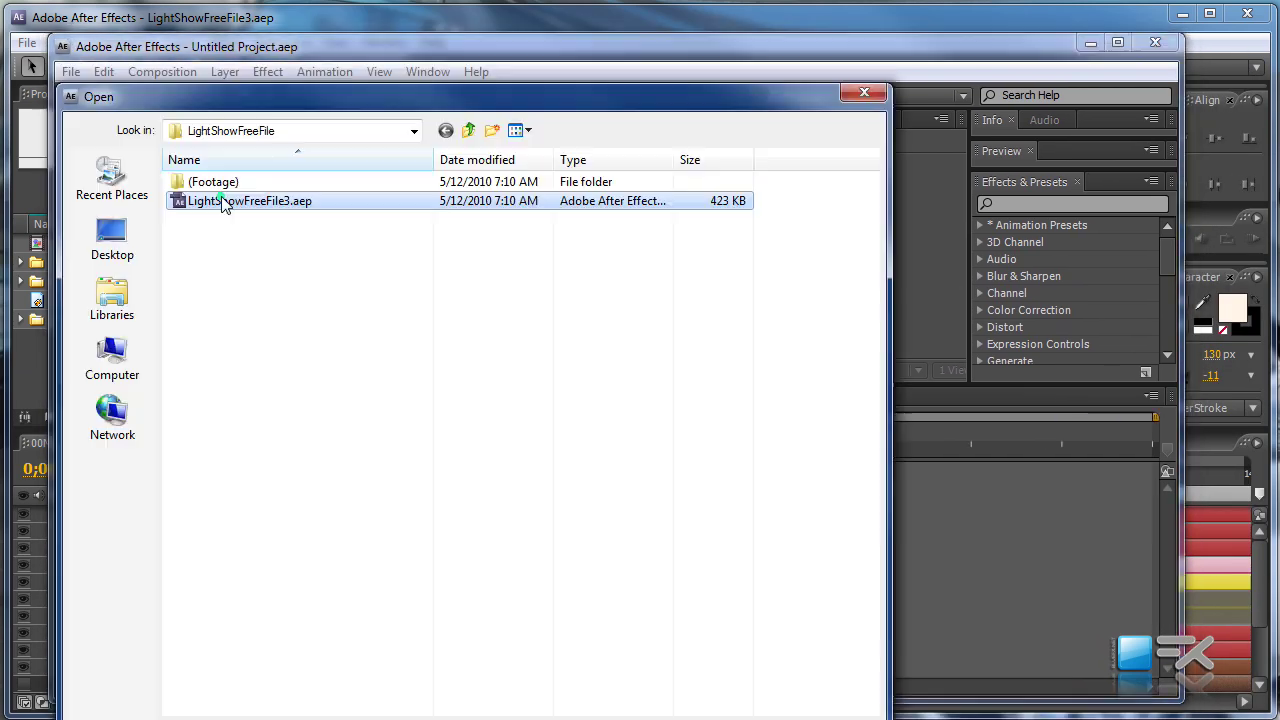
{"action": "double_click", "coordinate": [225, 203]}
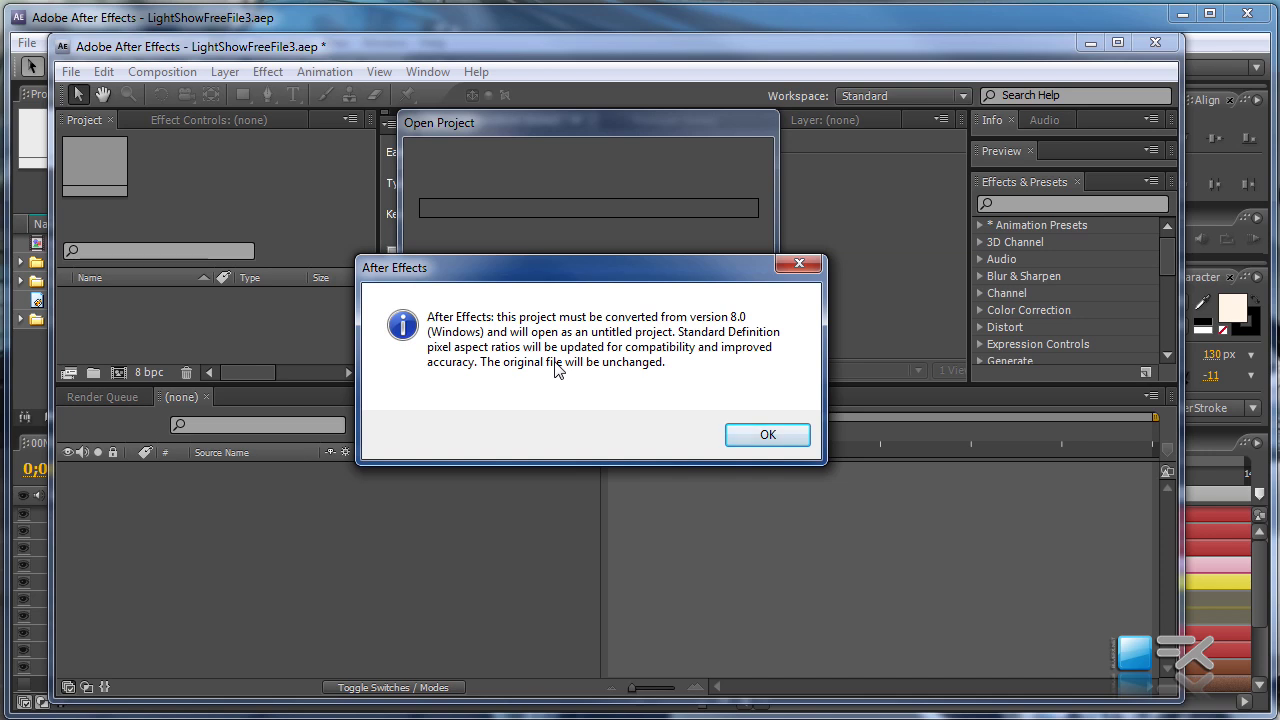
Accept the version conversion, widen the window, and enlarge the timeline to show all twelve layers
{"action": "left_click", "coordinate": [742, 445]}
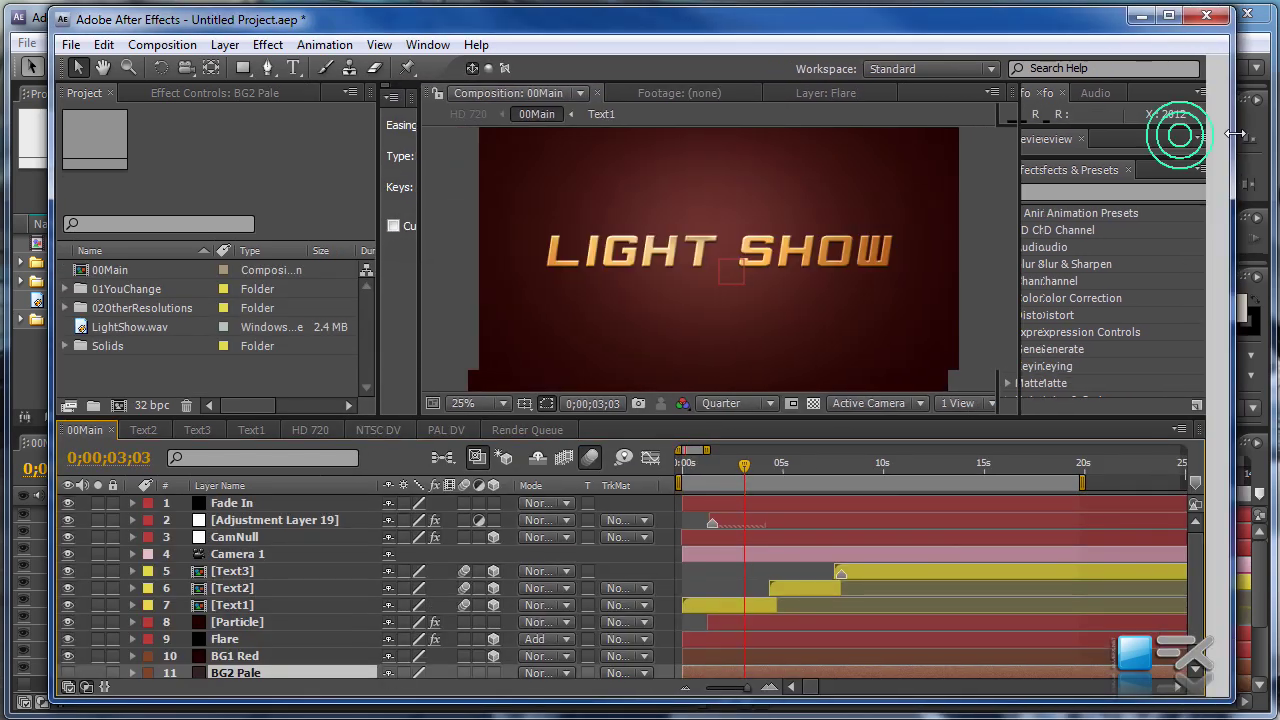
{"action": "left_click_drag", "start_coordinate": [1238, 134], "coordinate": [1264, 134]}
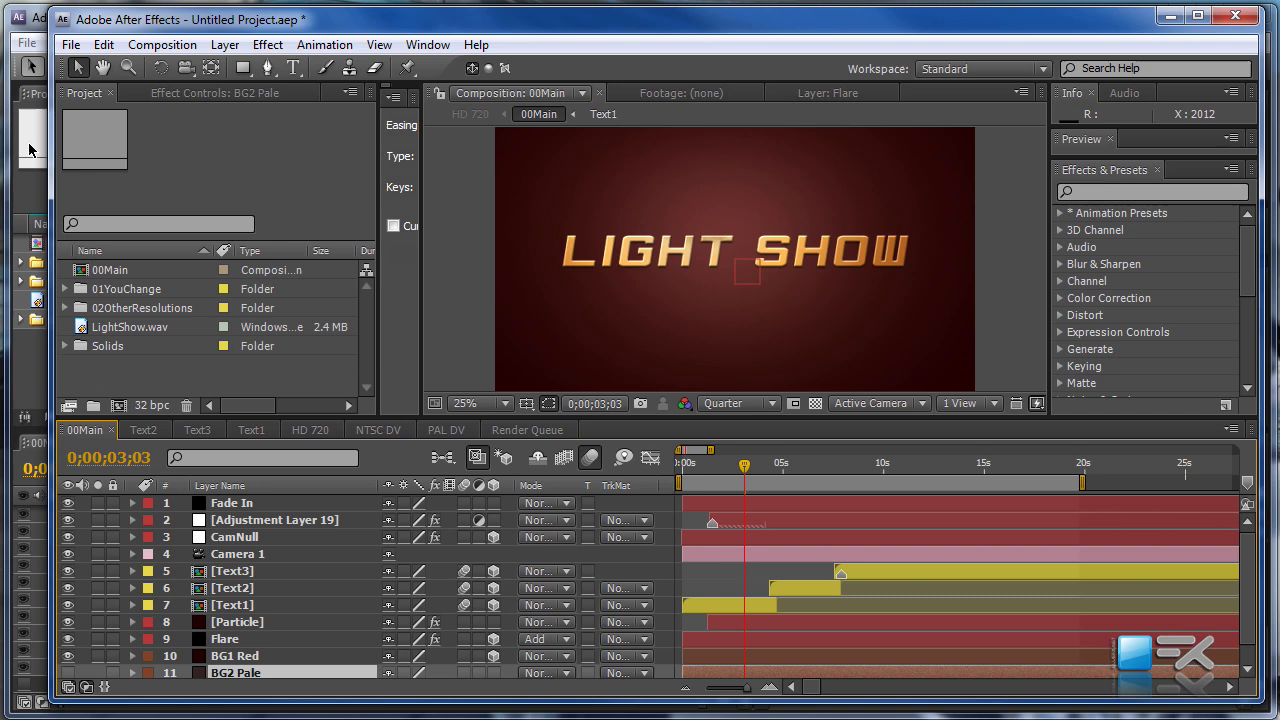
{"action": "left_click_drag", "start_coordinate": [50, 145], "coordinate": [22, 148]}
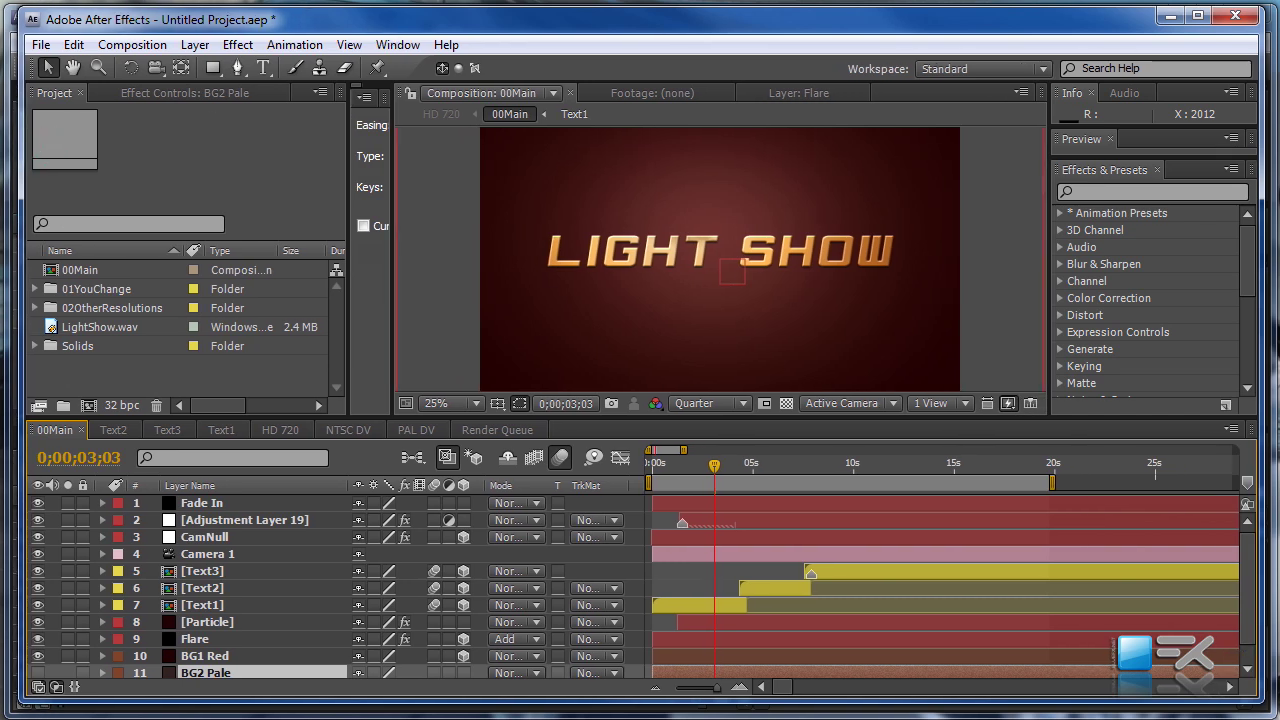
{"action": "left_click_drag", "start_coordinate": [518, 24], "coordinate": [508, 27]}
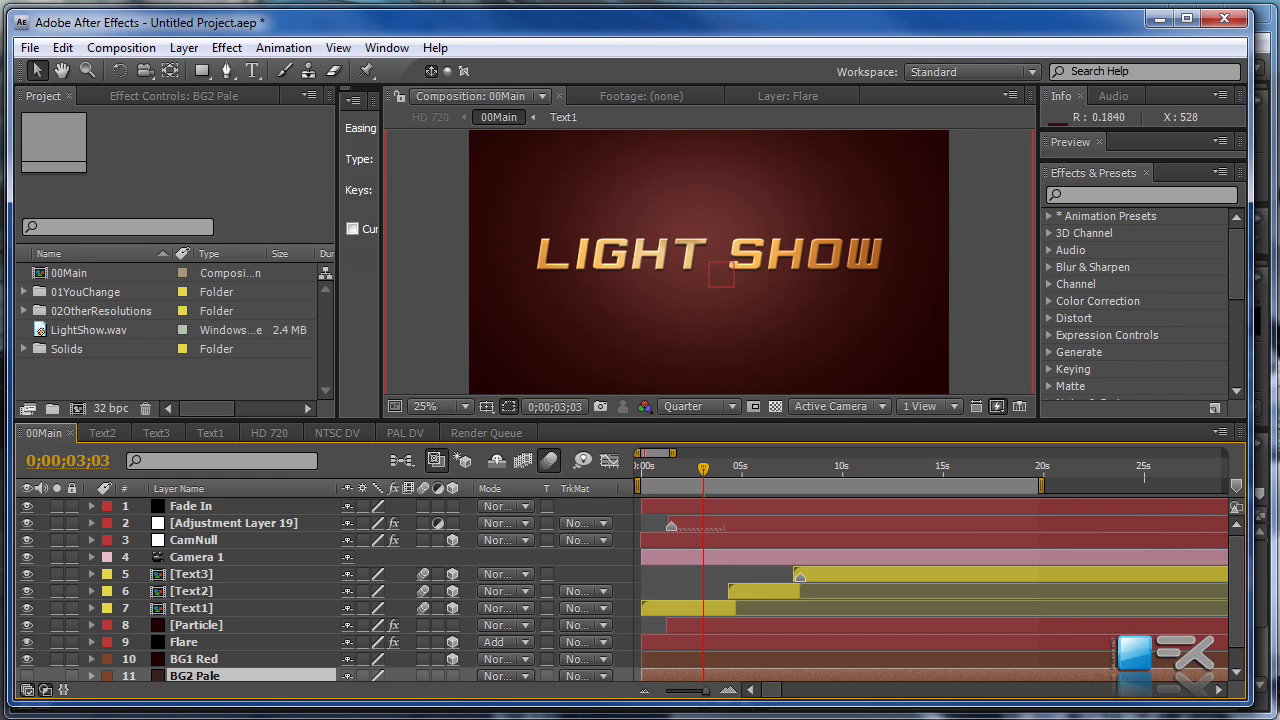
{"action": "left_click", "coordinate": [550, 700]}
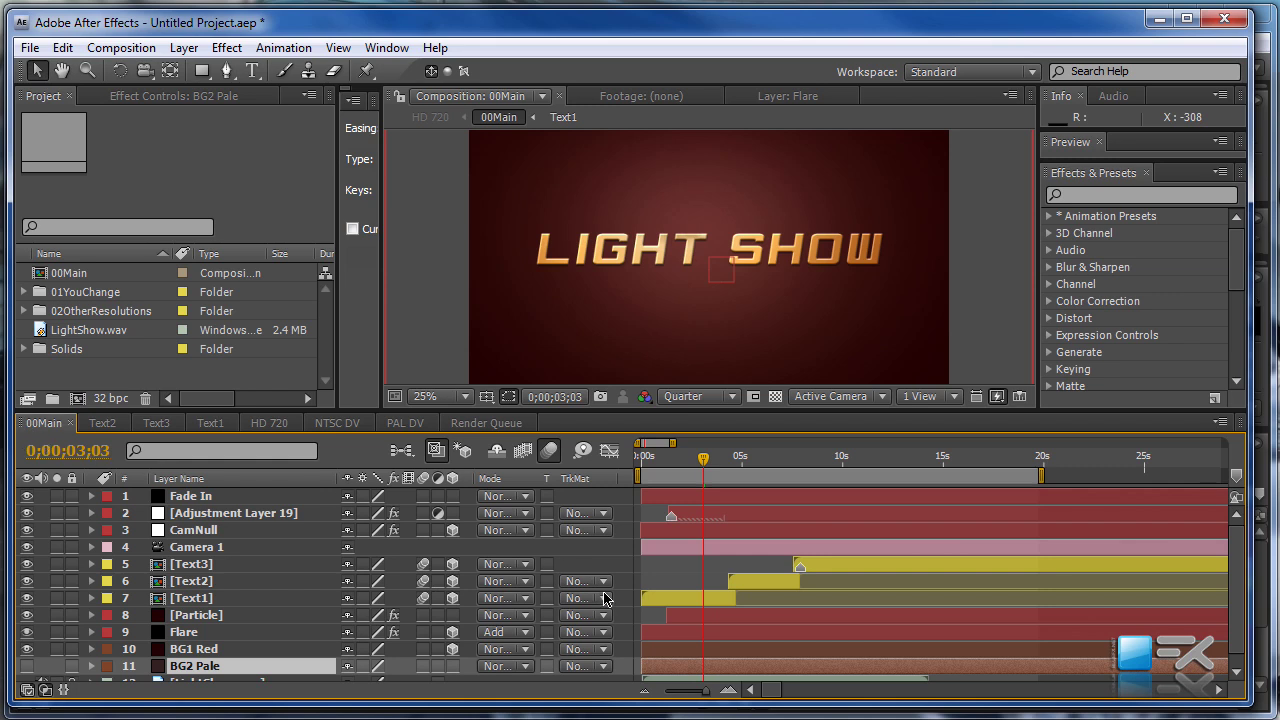
{"action": "left_click_drag", "start_coordinate": [686, 410], "coordinate": [686, 391]}
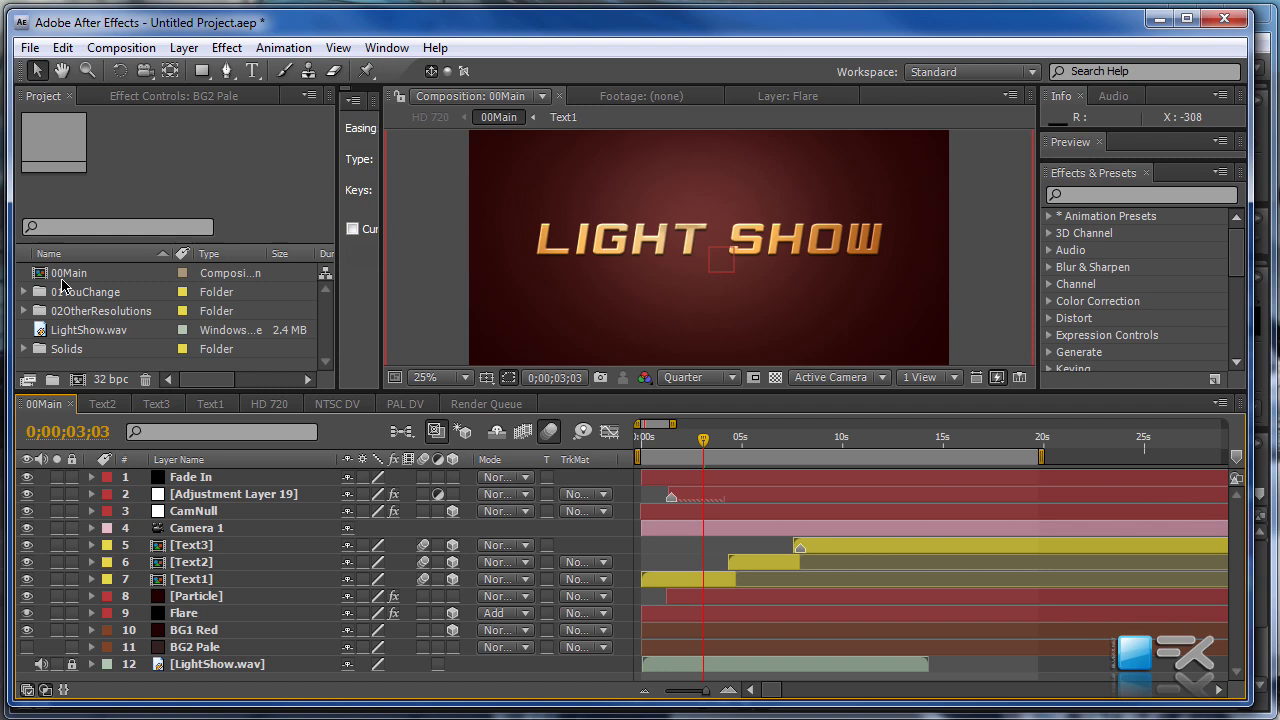
Expand the 01YouChange folder and open the Text1 composition
{"action": "left_click", "coordinate": [65, 287]}
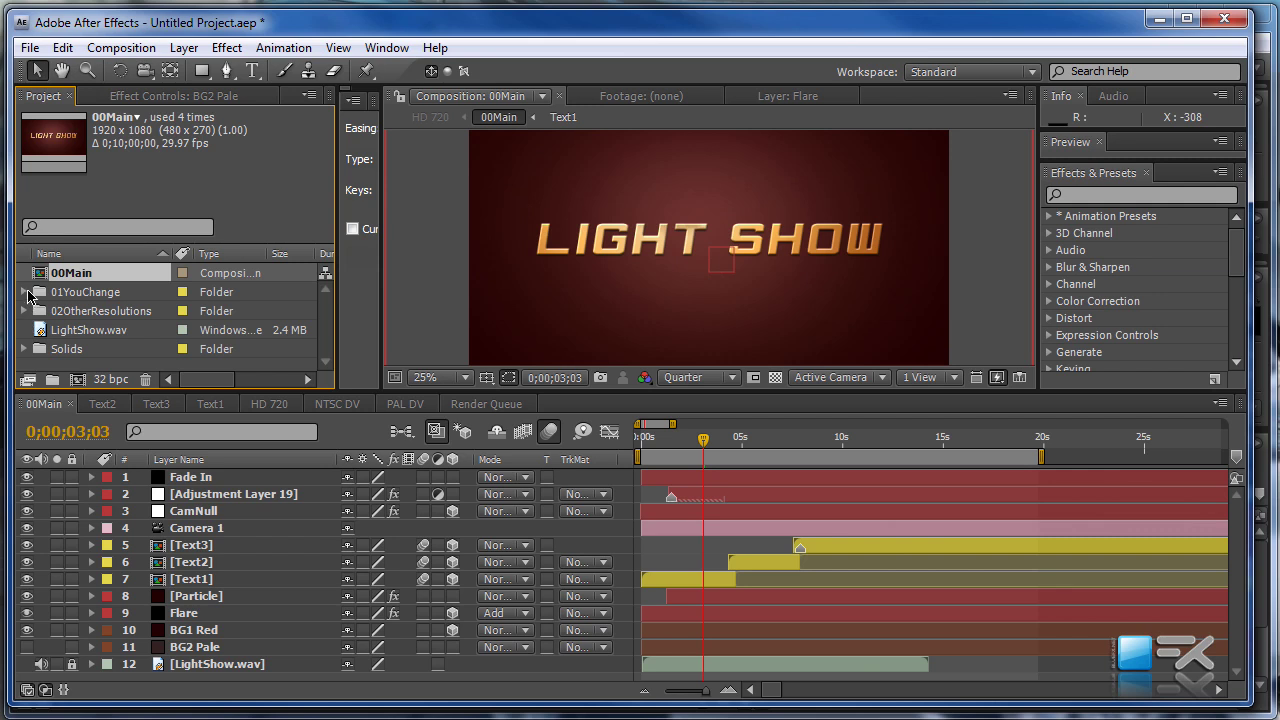
{"action": "left_click", "coordinate": [88, 293]}
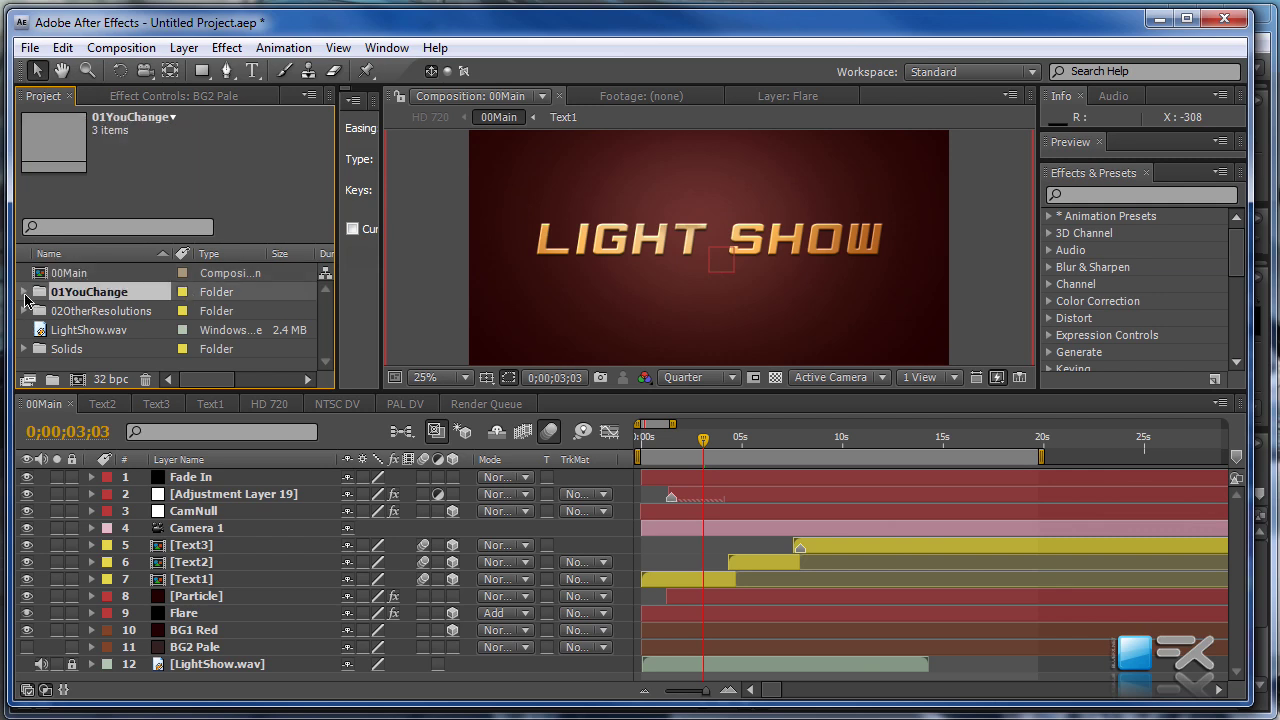
{"action": "left_click", "coordinate": [24, 293]}
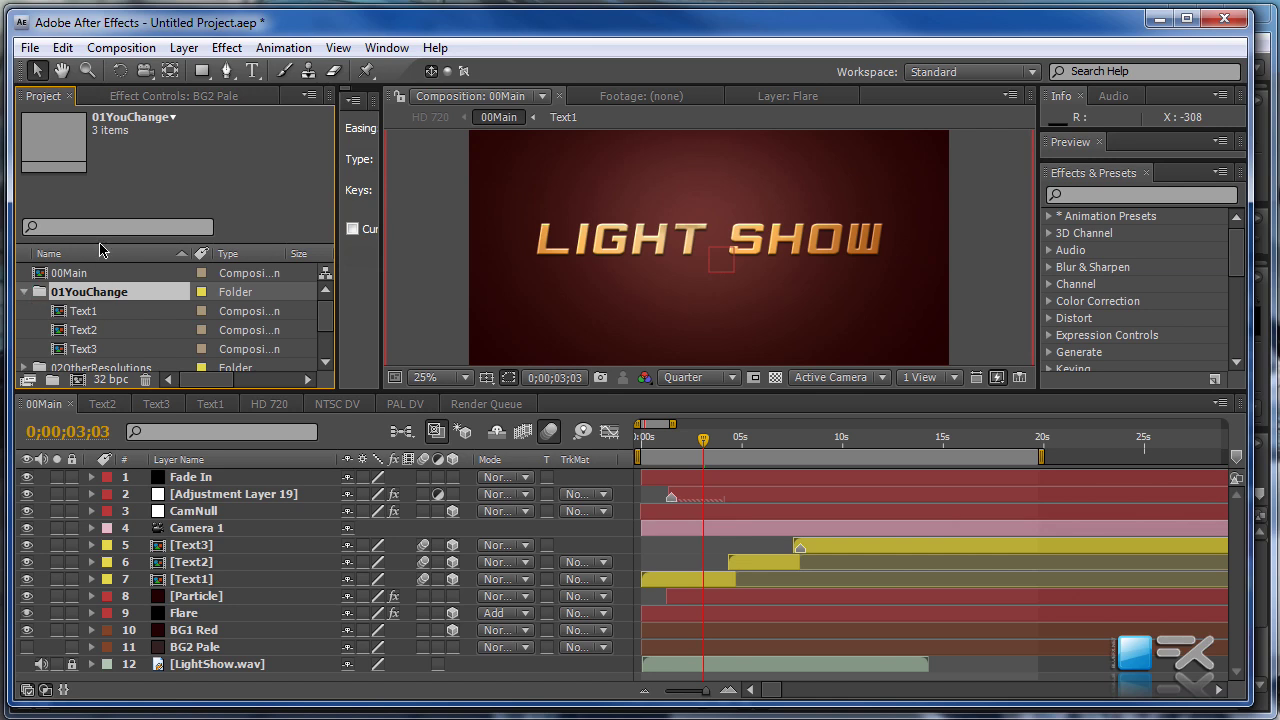
{"action": "left_click", "coordinate": [76, 313]}
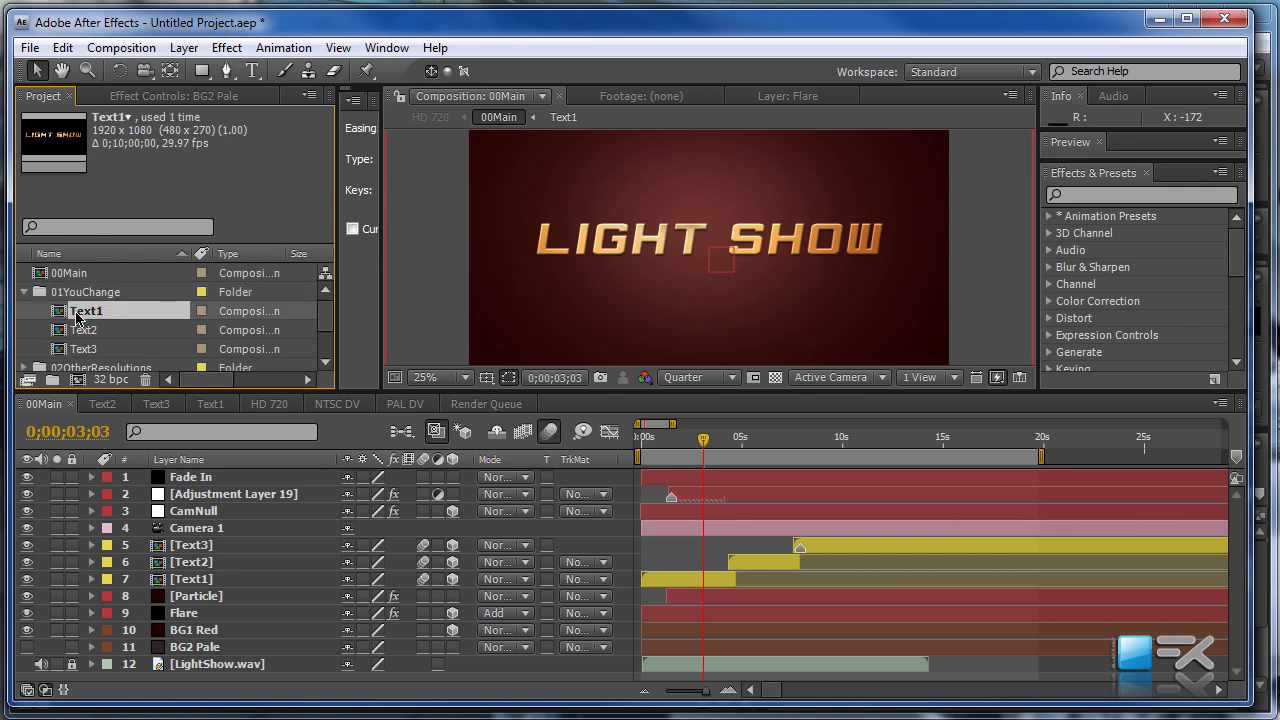
{"action": "double_click", "coordinate": [88, 313]}
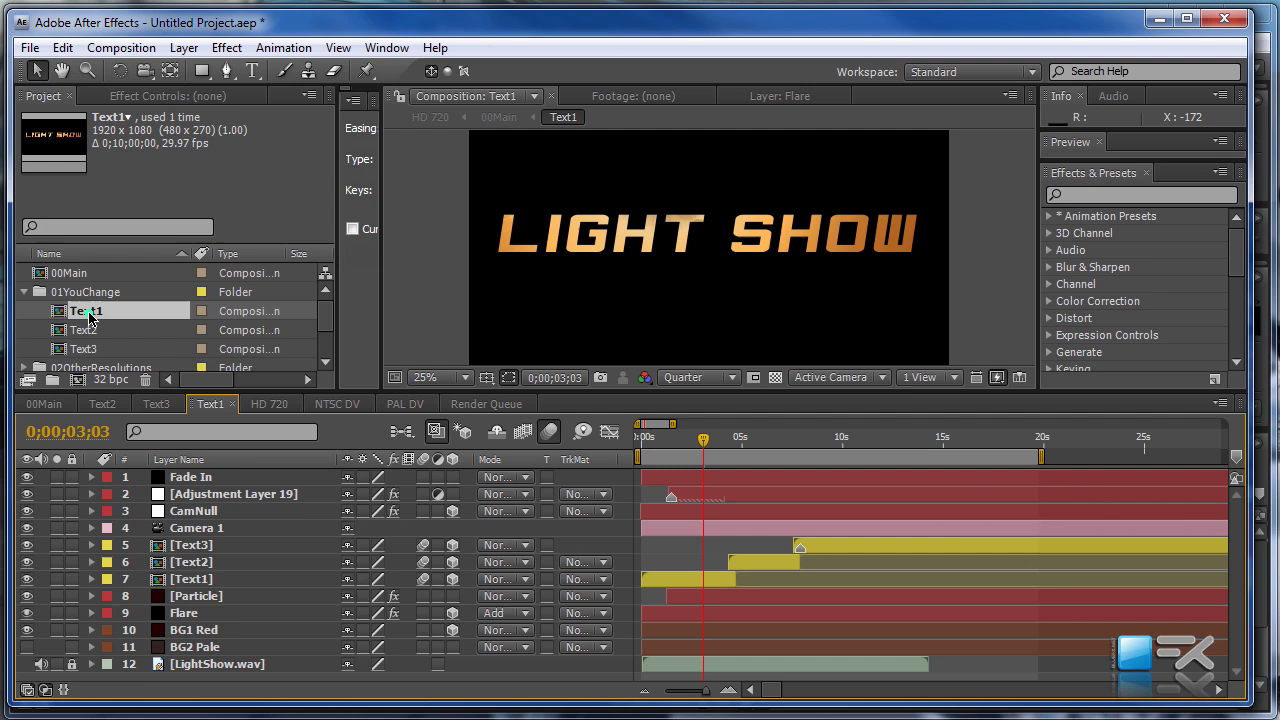
Replace the LIGHT SHOW title text with 'Change Text'
{"action": "left_click", "coordinate": [205, 479]}
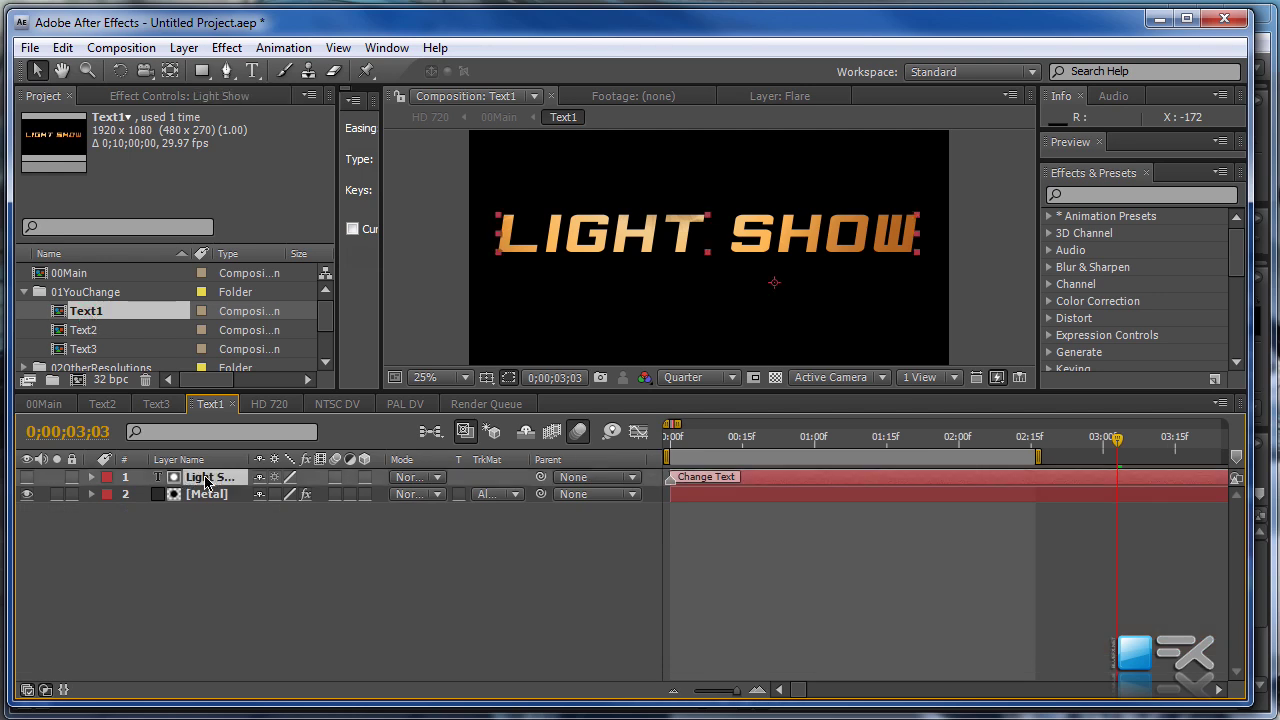
{"action": "left_click", "coordinate": [195, 525]}
{"action": "left_click", "coordinate": [203, 479]}
{"action": "double_click", "coordinate": [219, 479]}
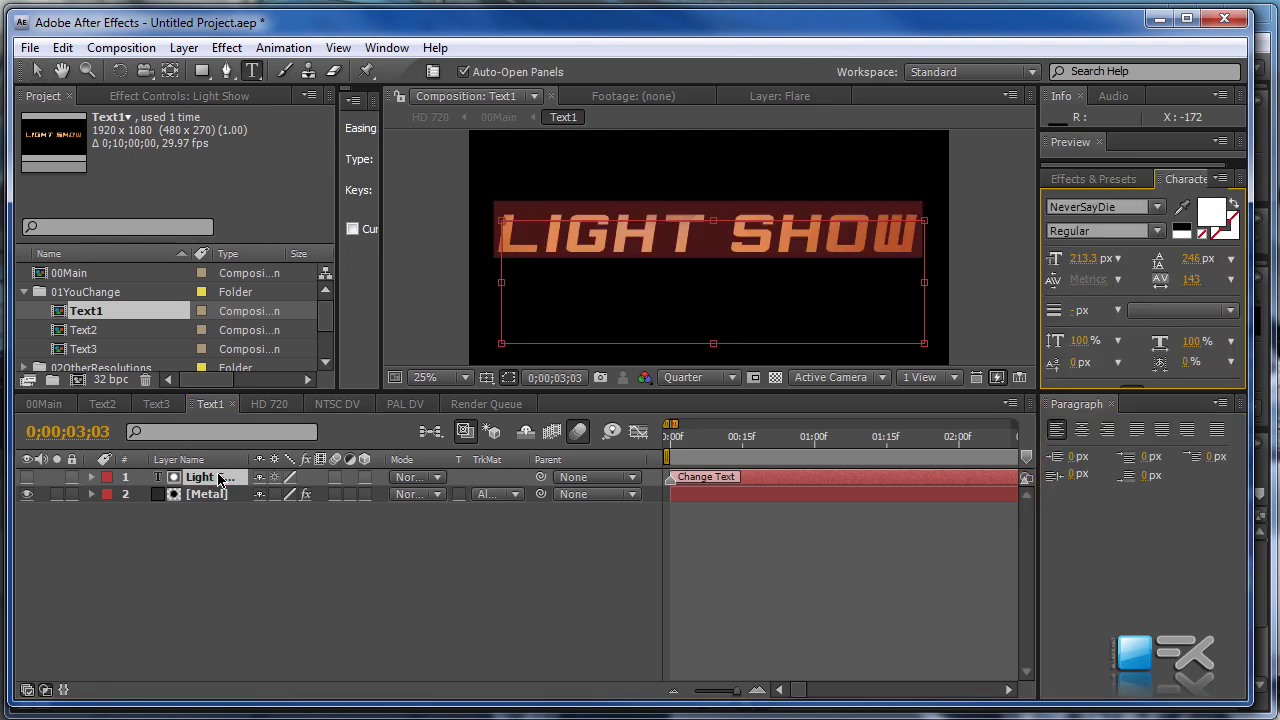
{"action": "type", "text": "Change Text"}
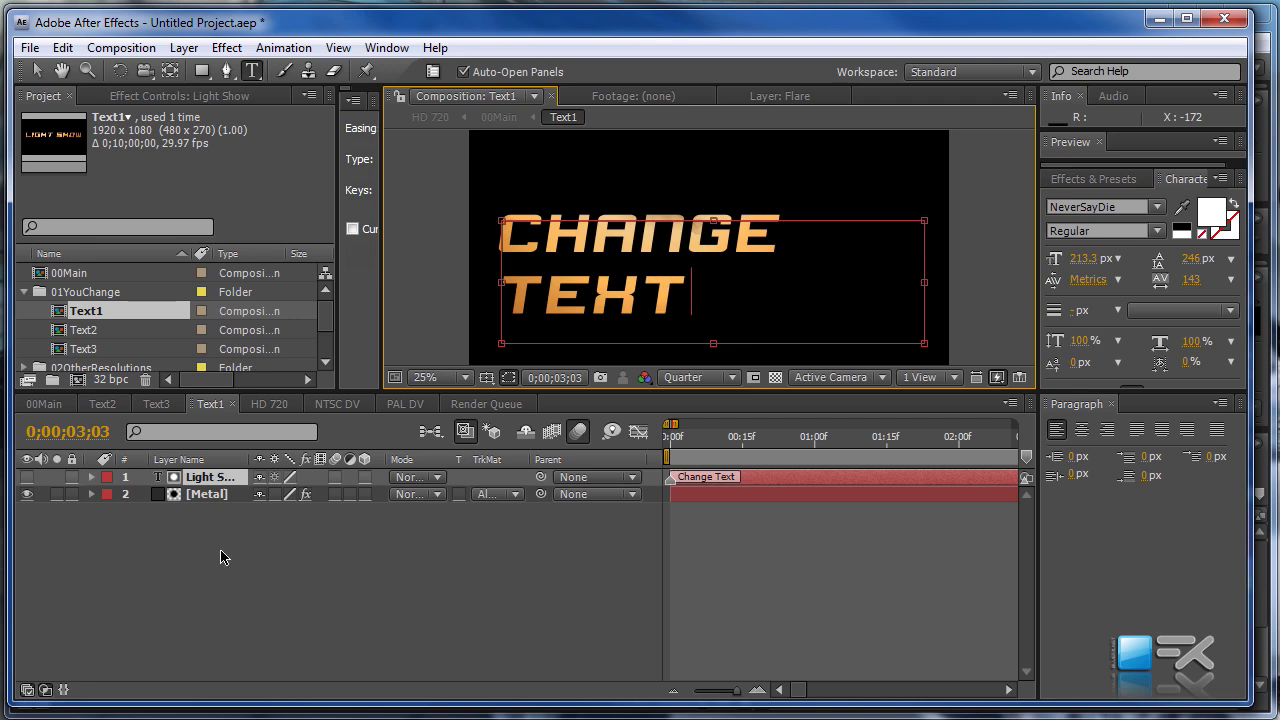
{"action": "left_click", "coordinate": [222, 557]}
Reduce the CHANGE TEXT font size until it fits on one line
{"action": "left_click", "coordinate": [219, 479]}
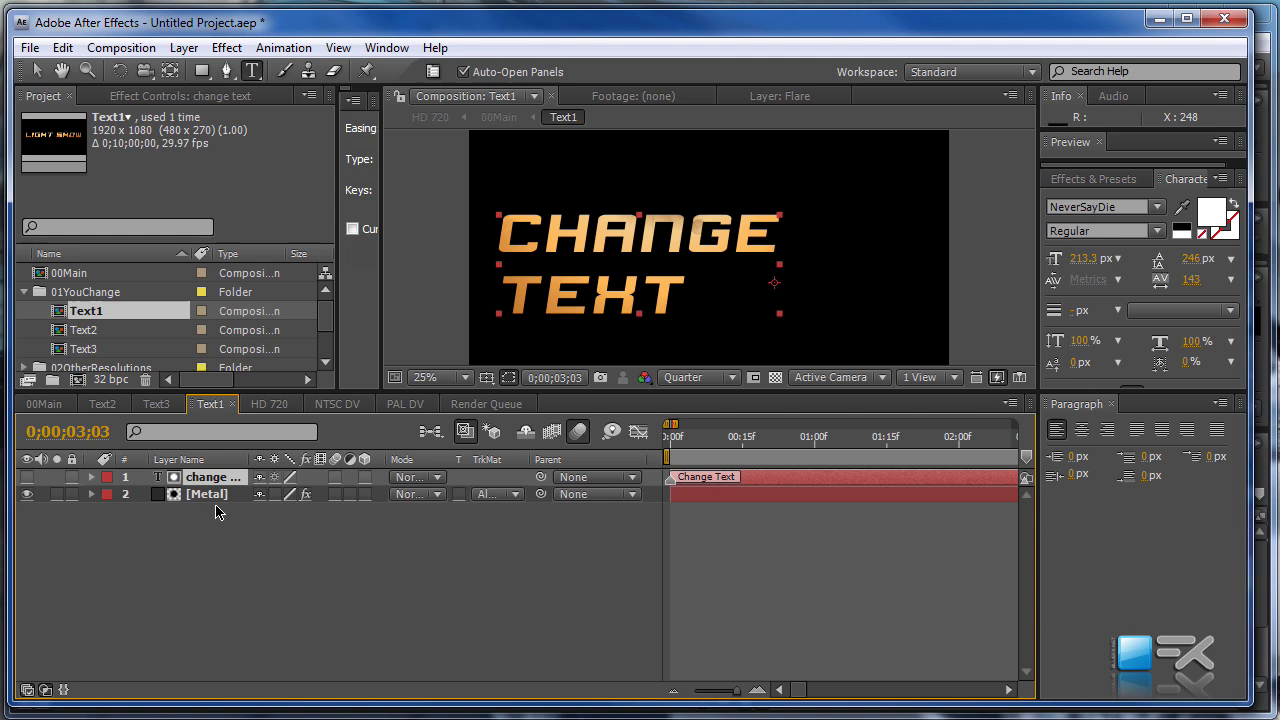
{"action": "left_click", "coordinate": [215, 479]}
{"action": "left_click_drag", "start_coordinate": [1092, 262], "coordinate": [1057, 259]}
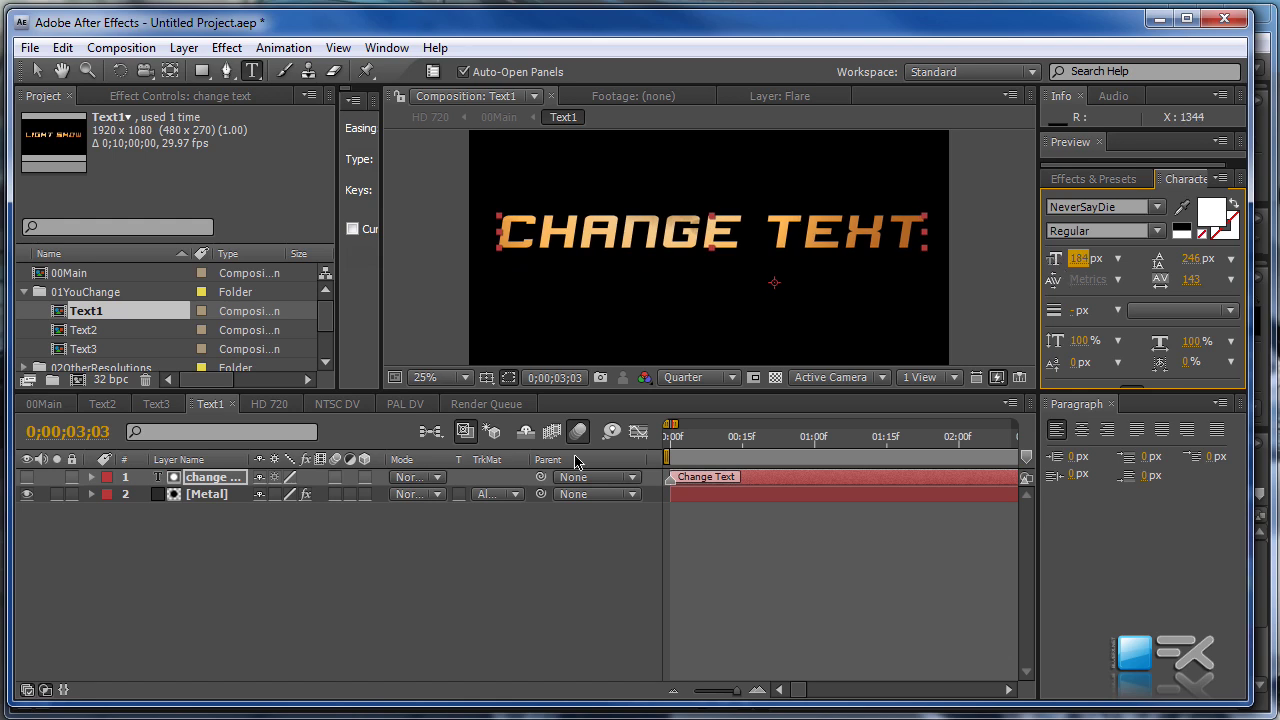
{"action": "left_click", "coordinate": [146, 590]}
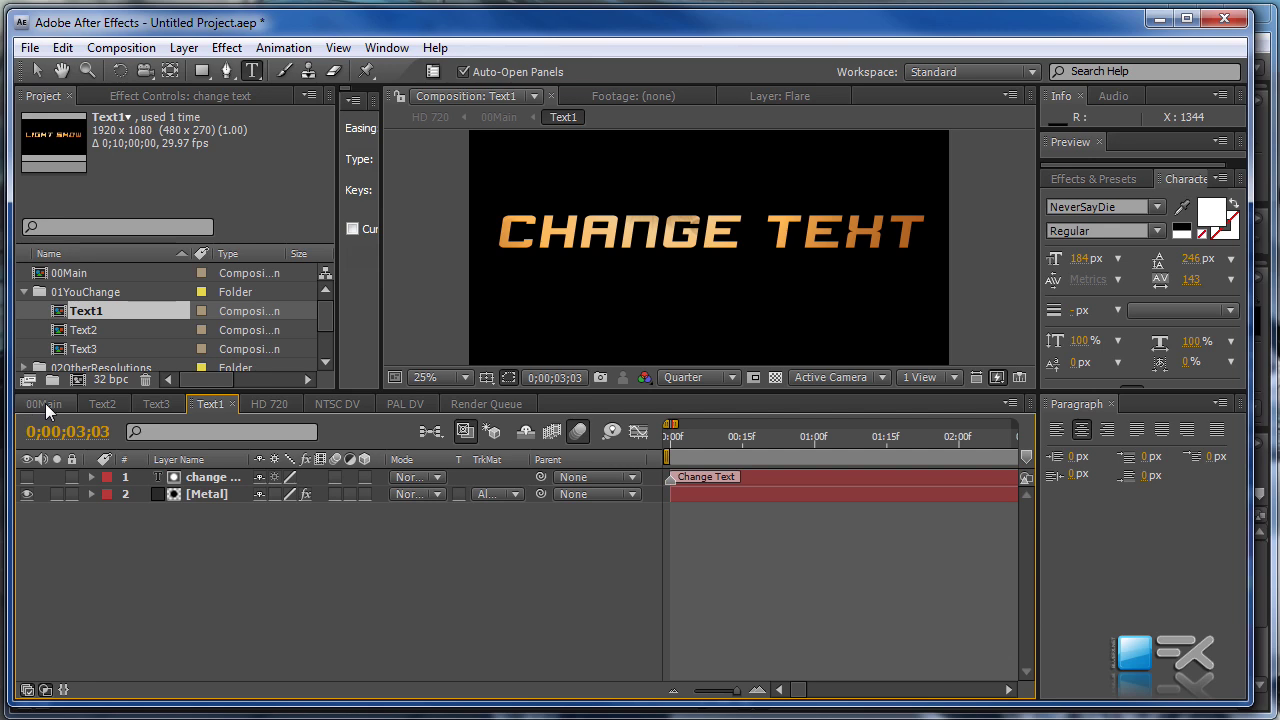
{"action": "left_click", "coordinate": [45, 403]}
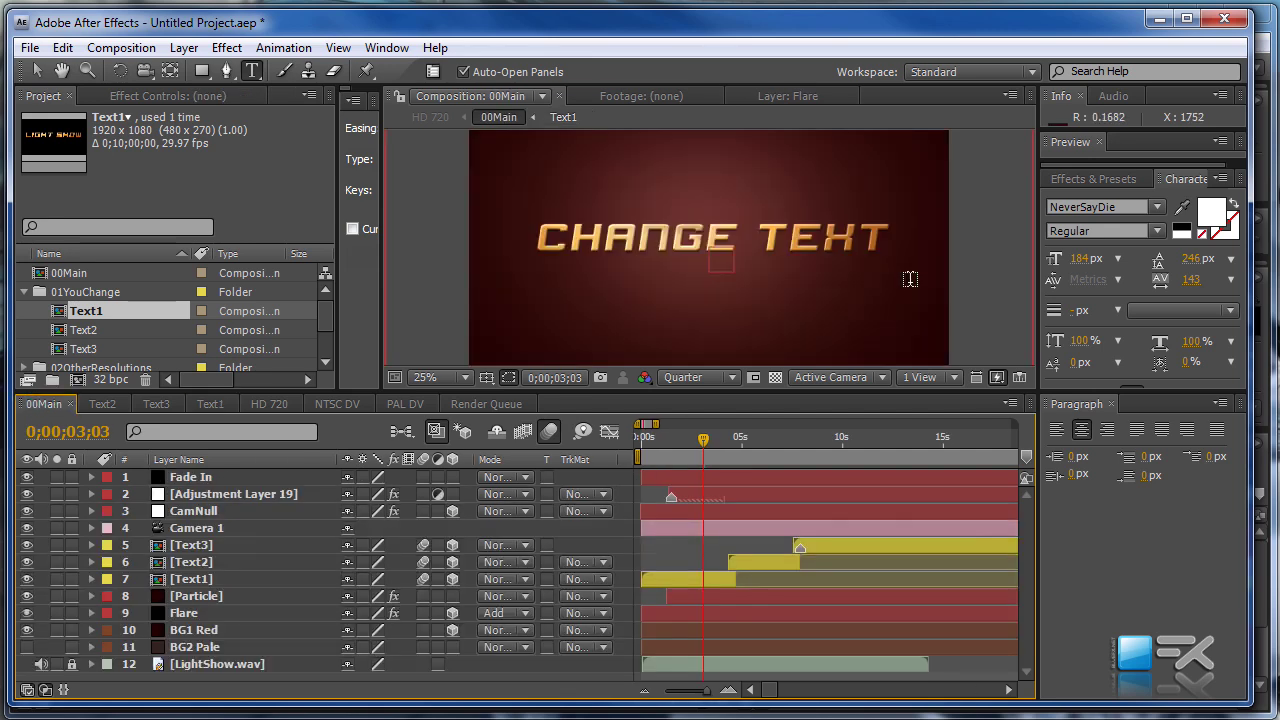
{"action": "left_click_drag", "start_coordinate": [703, 440], "coordinate": [692, 445]}
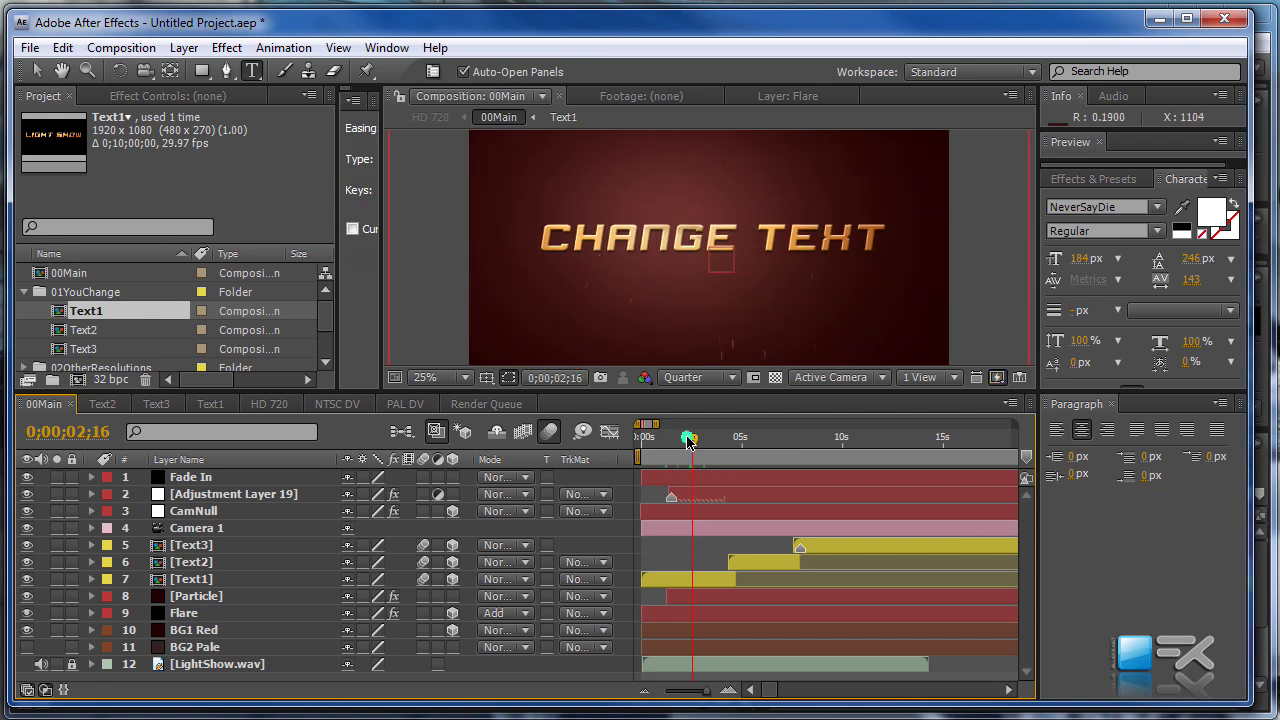
{"action": "left_click_drag", "start_coordinate": [689, 442], "coordinate": [686, 442]}
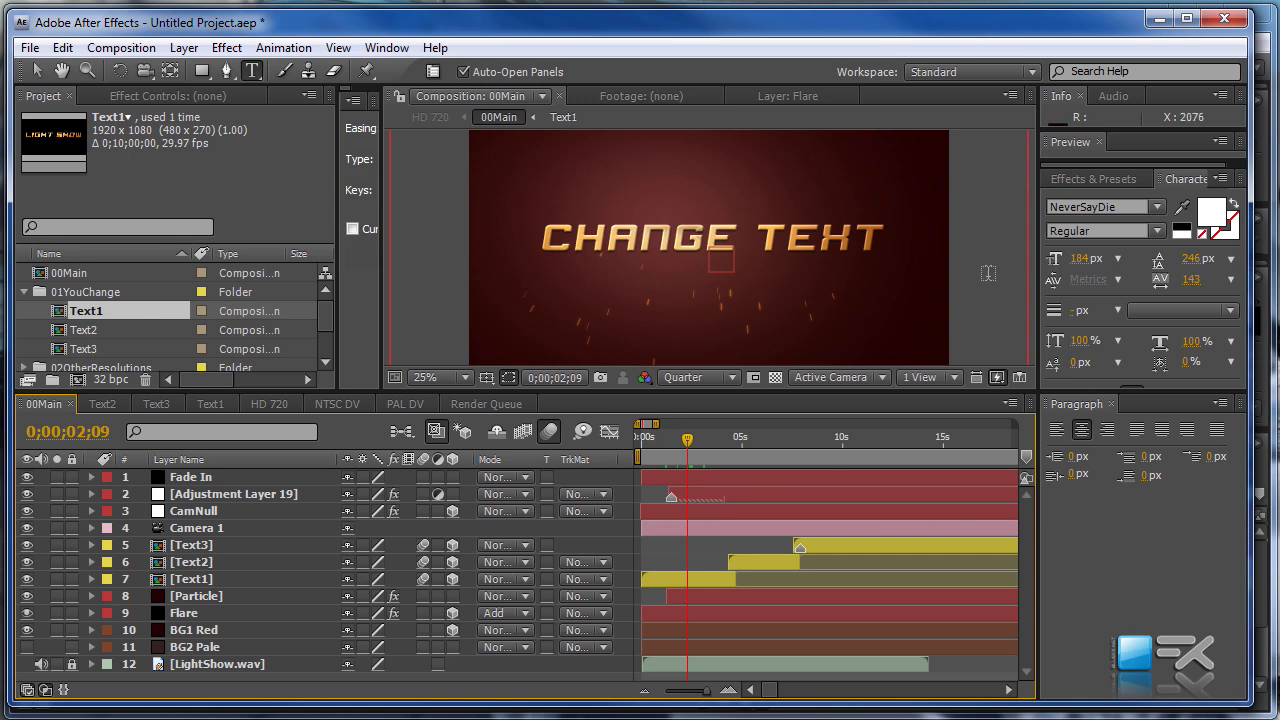
{"action": "left_click", "coordinate": [214, 612]}
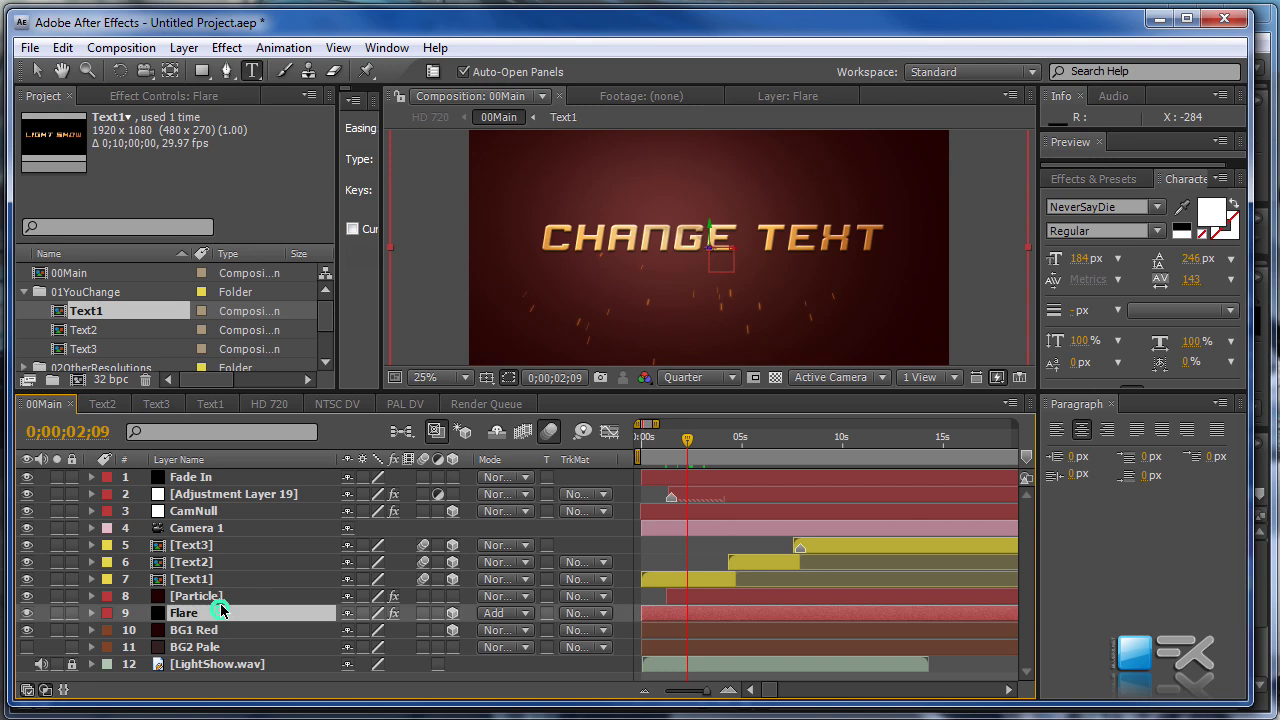
{"action": "left_click", "coordinate": [155, 93]}
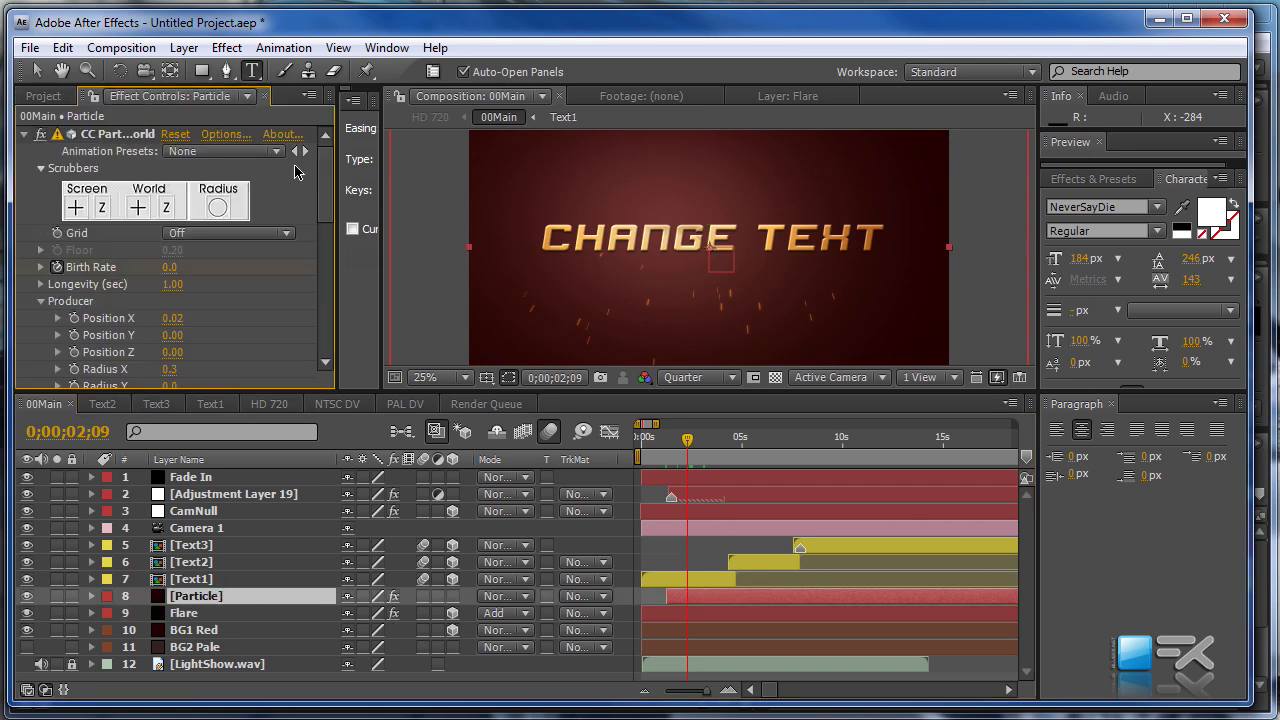
{"action": "mouse_move", "coordinate": [326, 190]}
{"action": "left_mouse_down"}
{"action": "mouse_move", "coordinate": [326, 328]}
{"action": "mouse_move", "coordinate": [327, 190]}
{"action": "left_mouse_up"}
{"action": "left_click", "coordinate": [38, 98]}
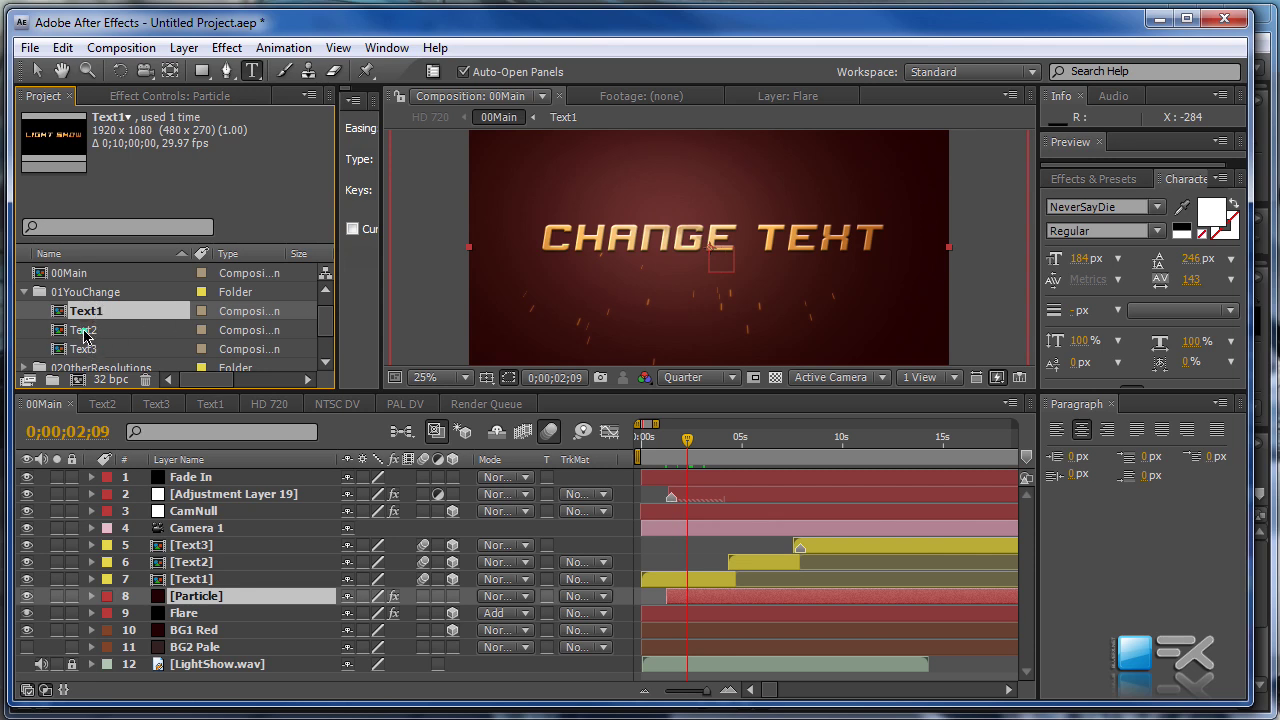
Open the Text2 composition and view its FREE FILE title layer
{"action": "left_click", "coordinate": [85, 332]}
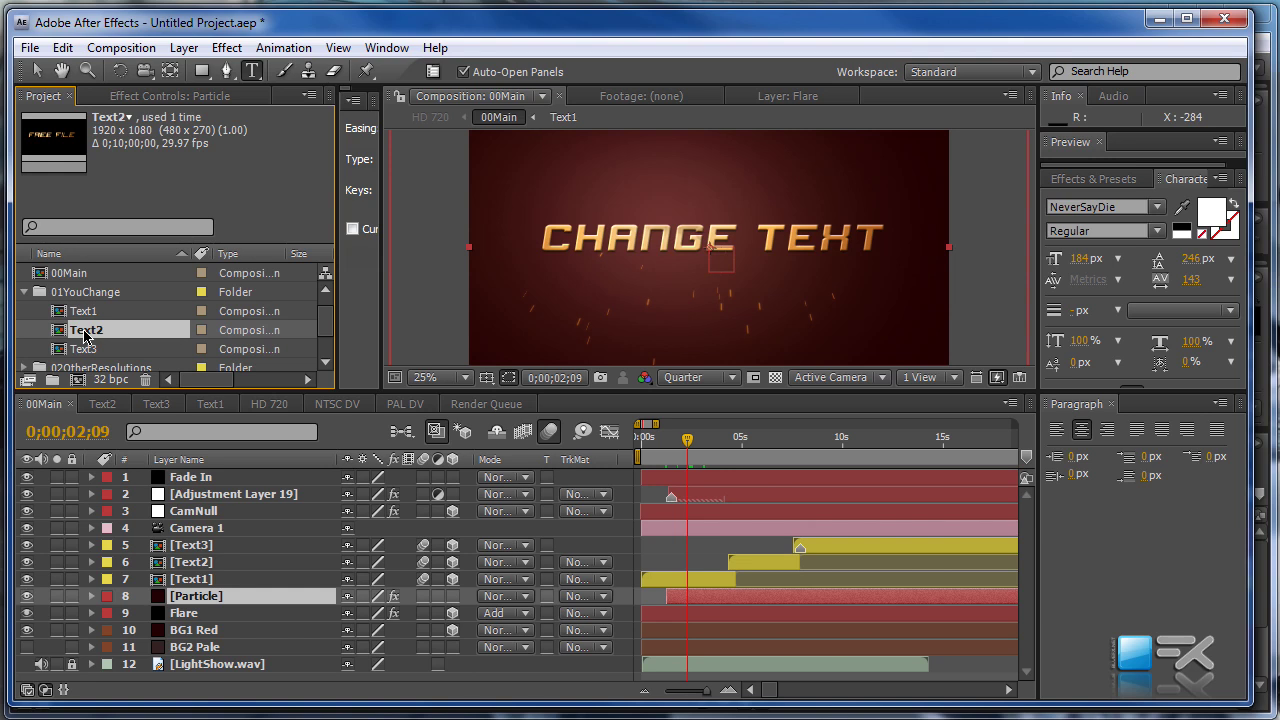
{"action": "double_click", "coordinate": [85, 335]}
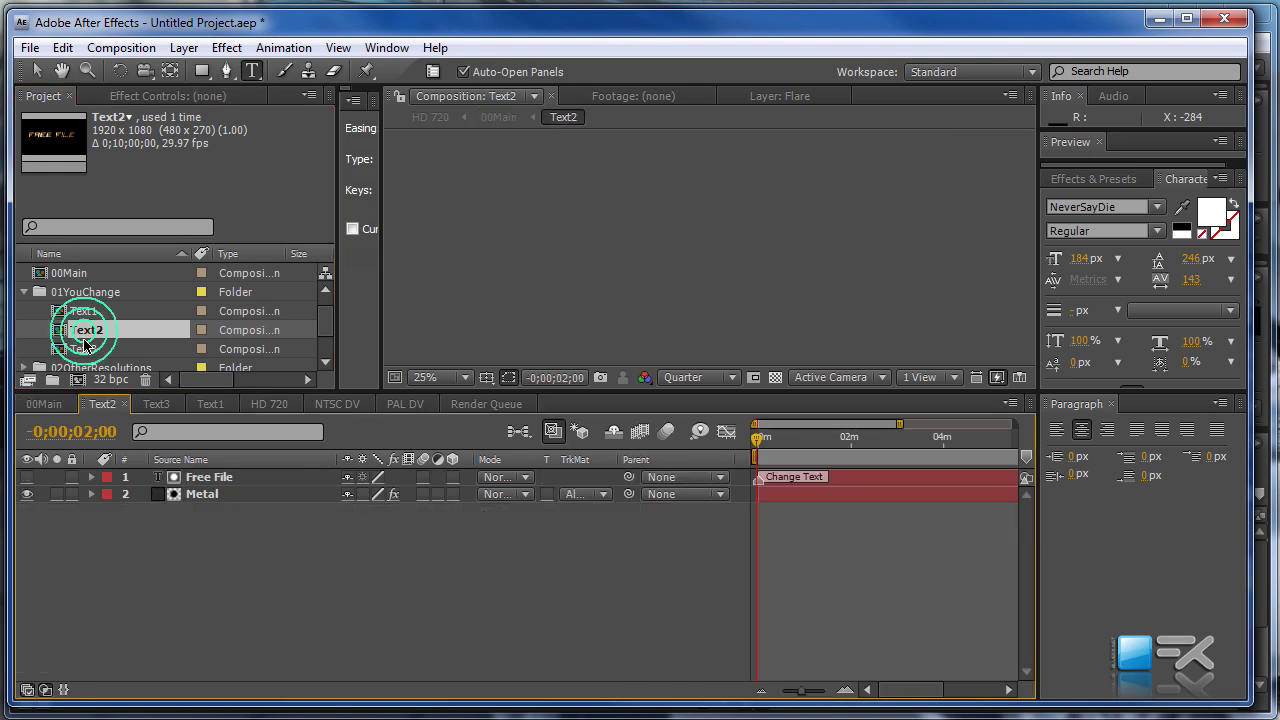
{"action": "left_click", "coordinate": [795, 437]}
{"action": "double_click", "coordinate": [200, 479]}
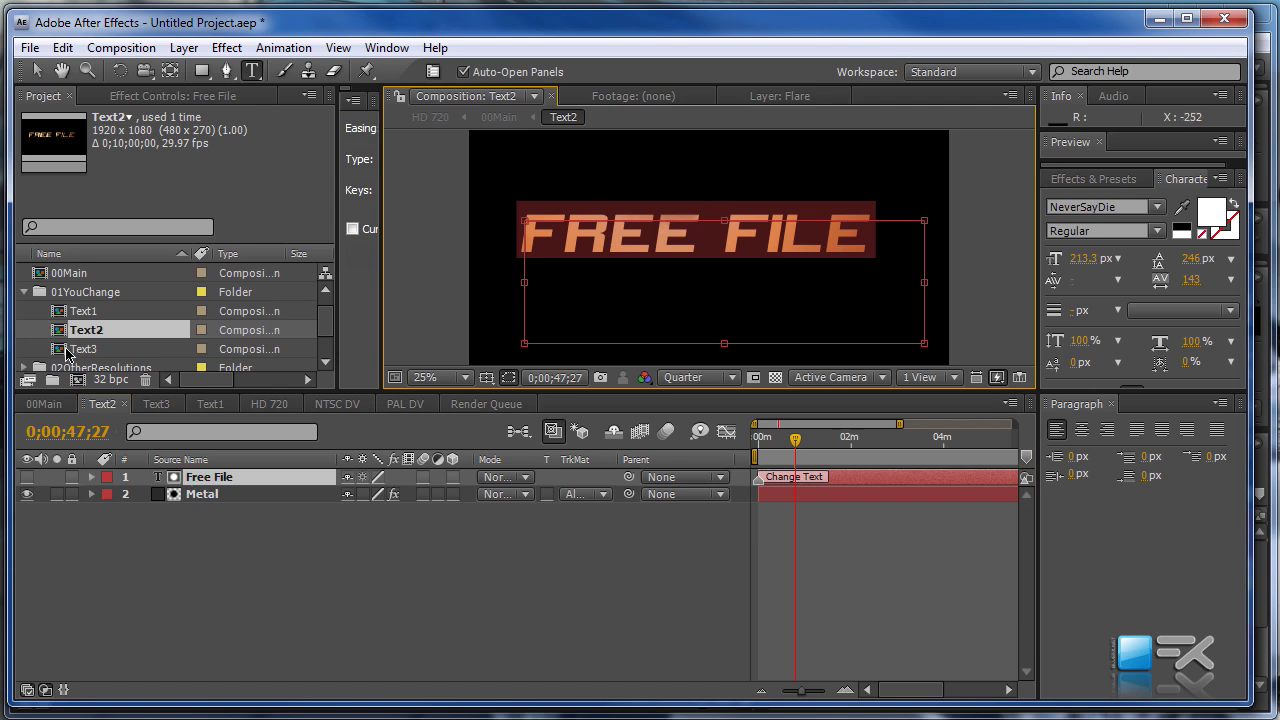
Open the Text3 composition and start editing the FROM BLUEFX title text
{"action": "left_click", "coordinate": [78, 350]}
{"action": "double_click", "coordinate": [86, 350]}
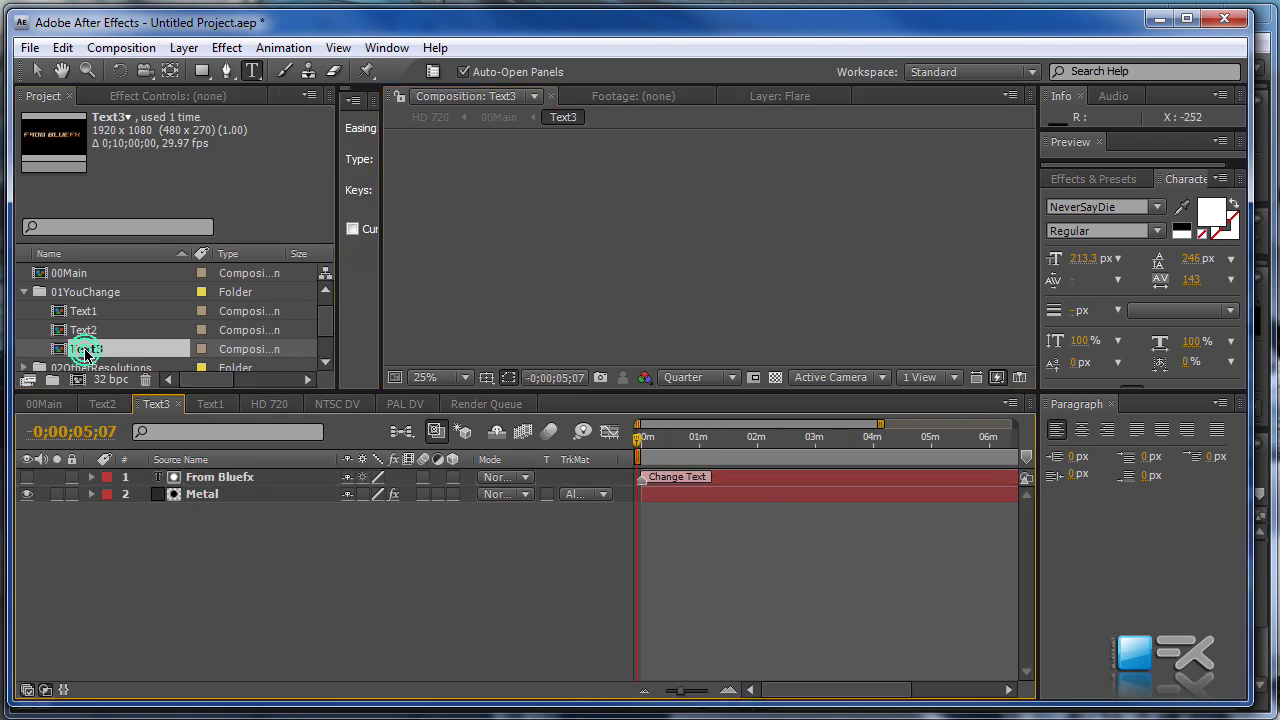
{"action": "left_click", "coordinate": [205, 479]}
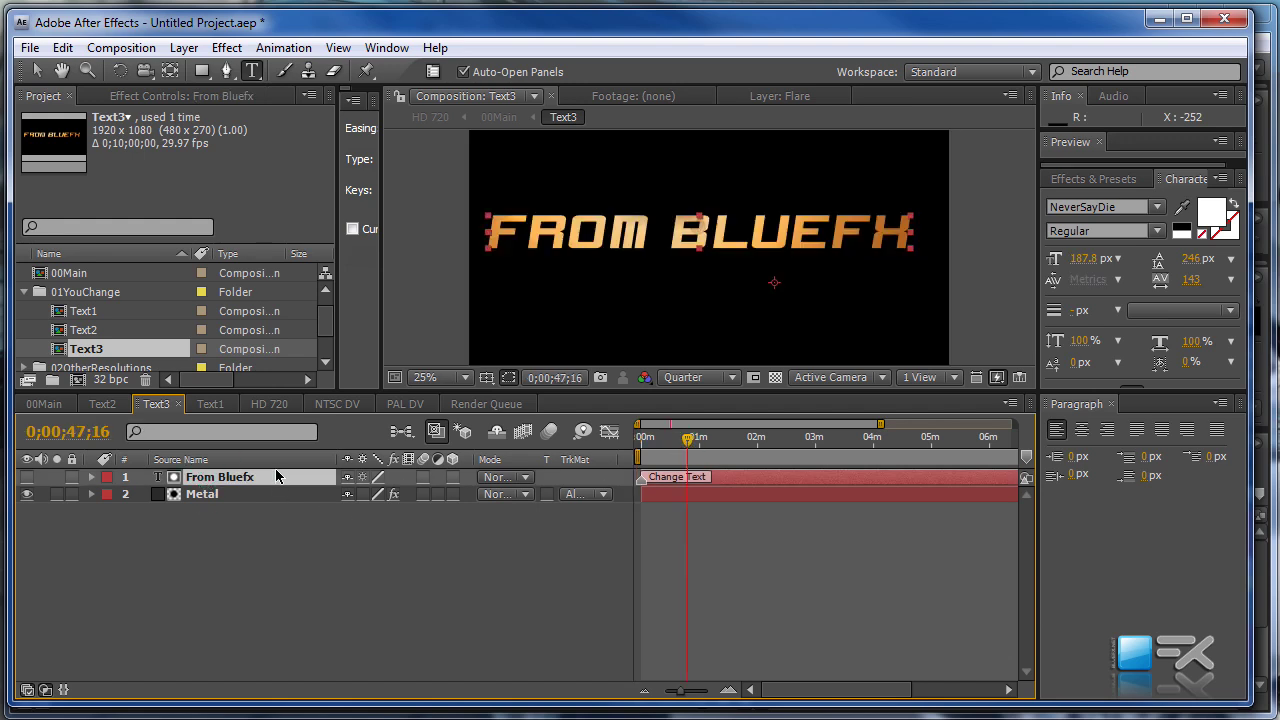
{"action": "double_click", "coordinate": [278, 477]}
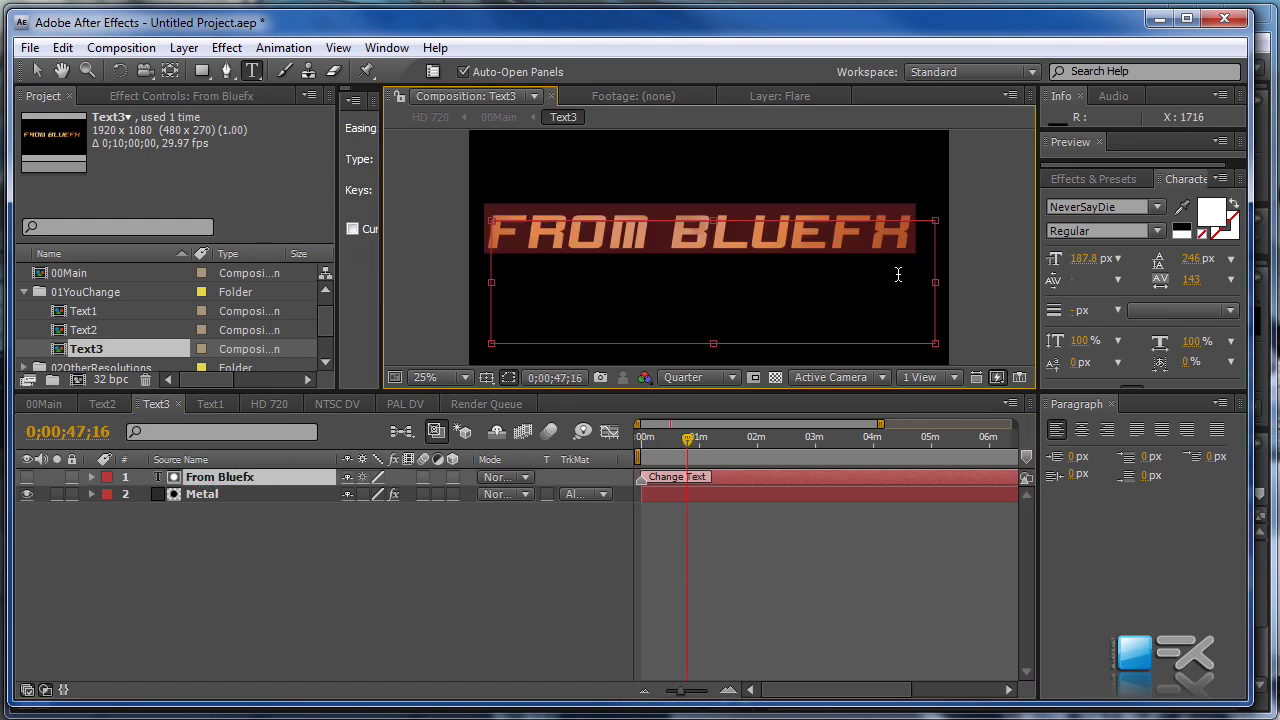
Return to 00Main, trim its work area to end at 15 seconds, and zoom the viewer out
{"action": "left_click", "coordinate": [440, 570]}
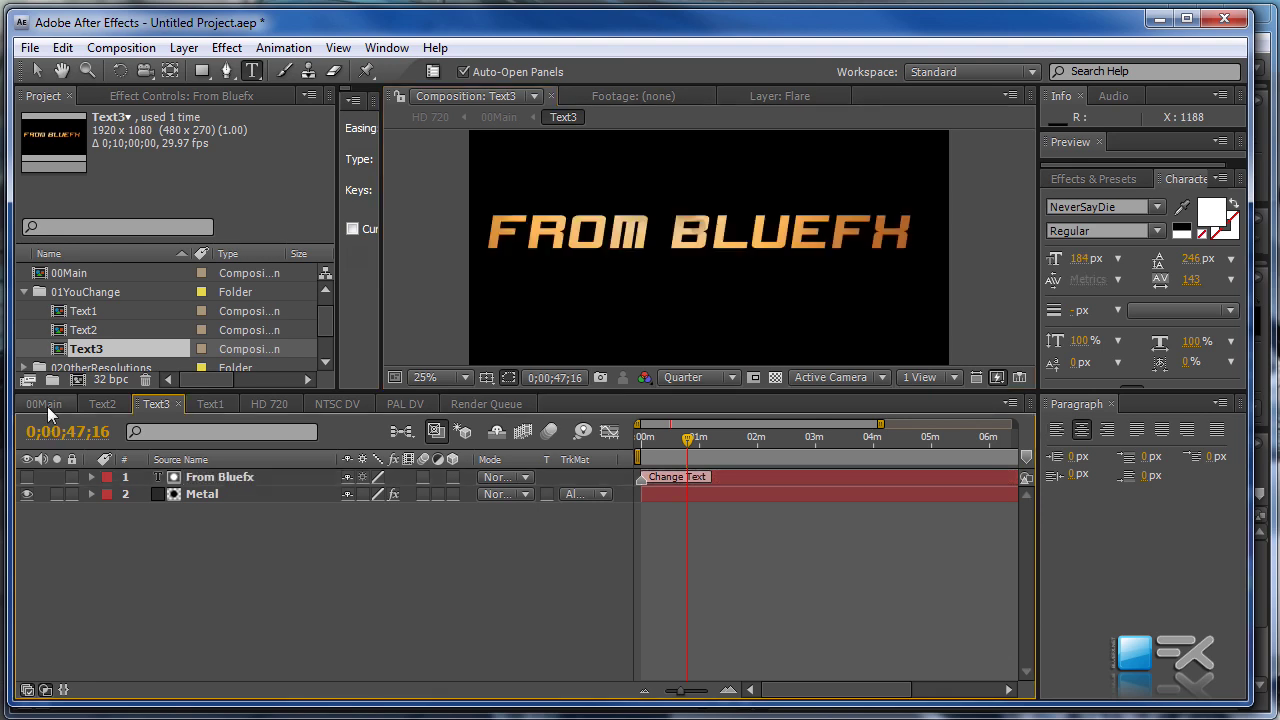
{"action": "left_click", "coordinate": [47, 406]}
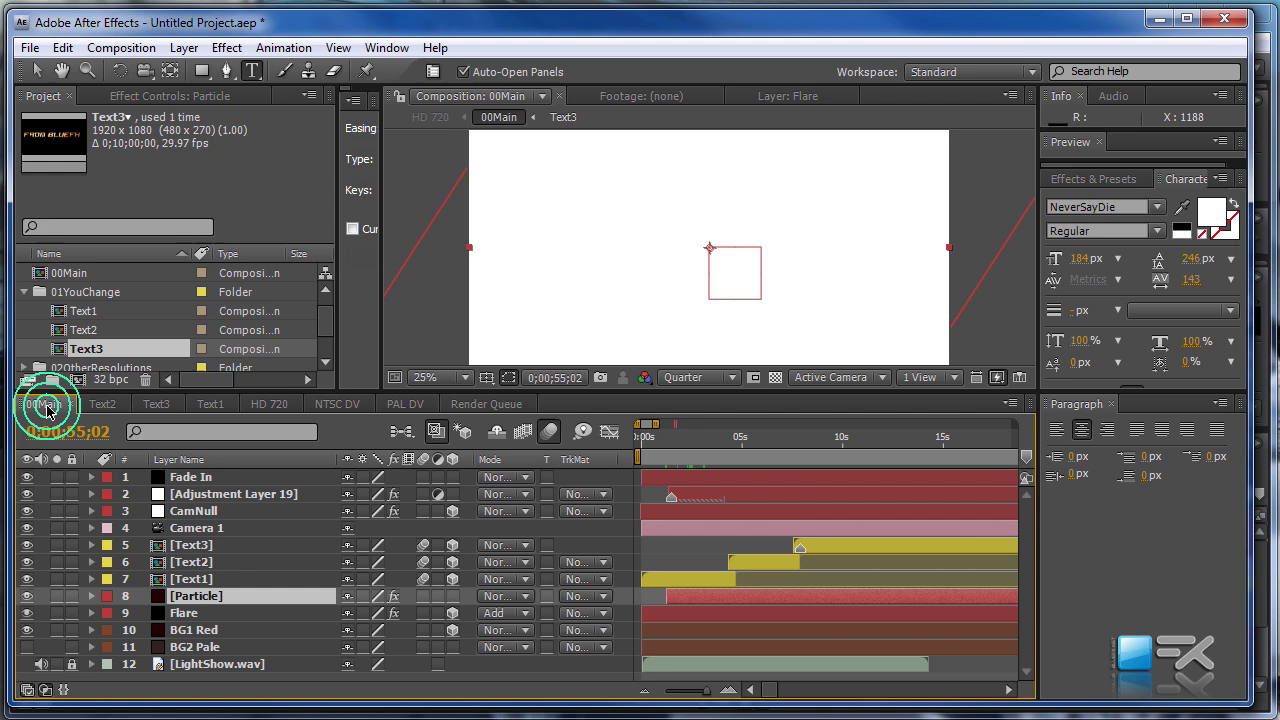
{"action": "left_click_drag", "start_coordinate": [951, 440], "coordinate": [930, 442]}
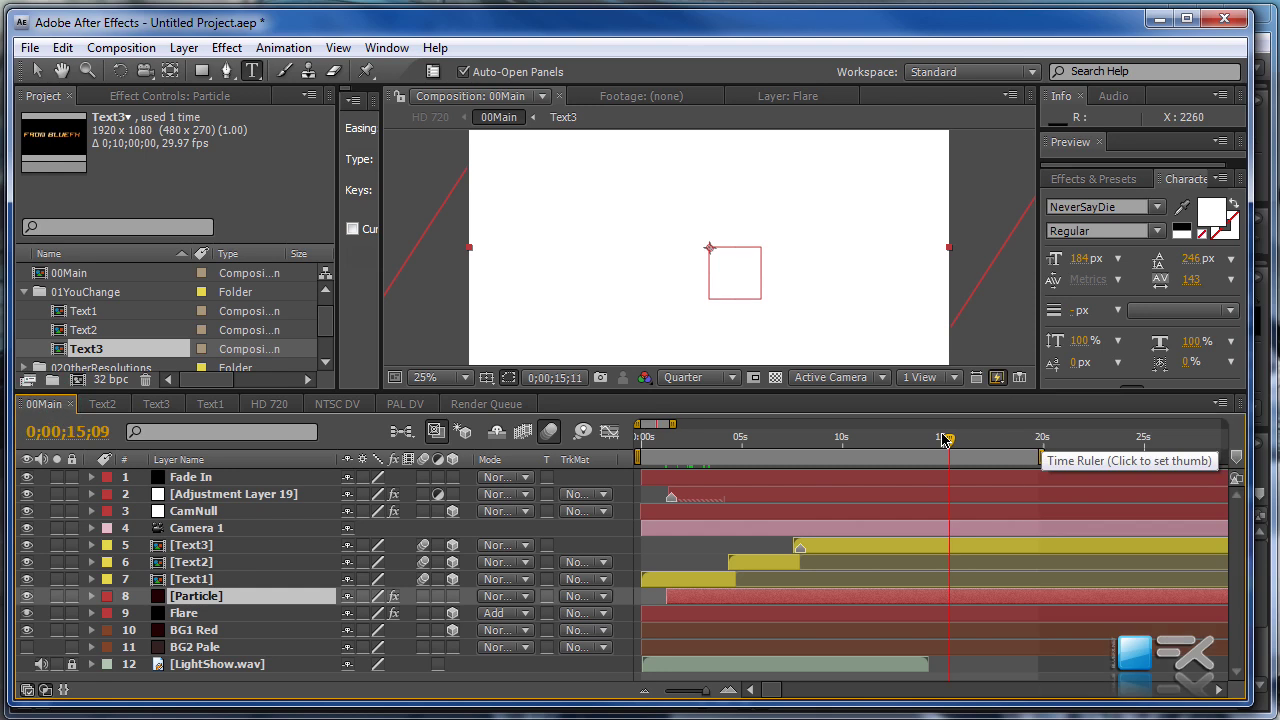
{"action": "left_click", "coordinate": [205, 670]}
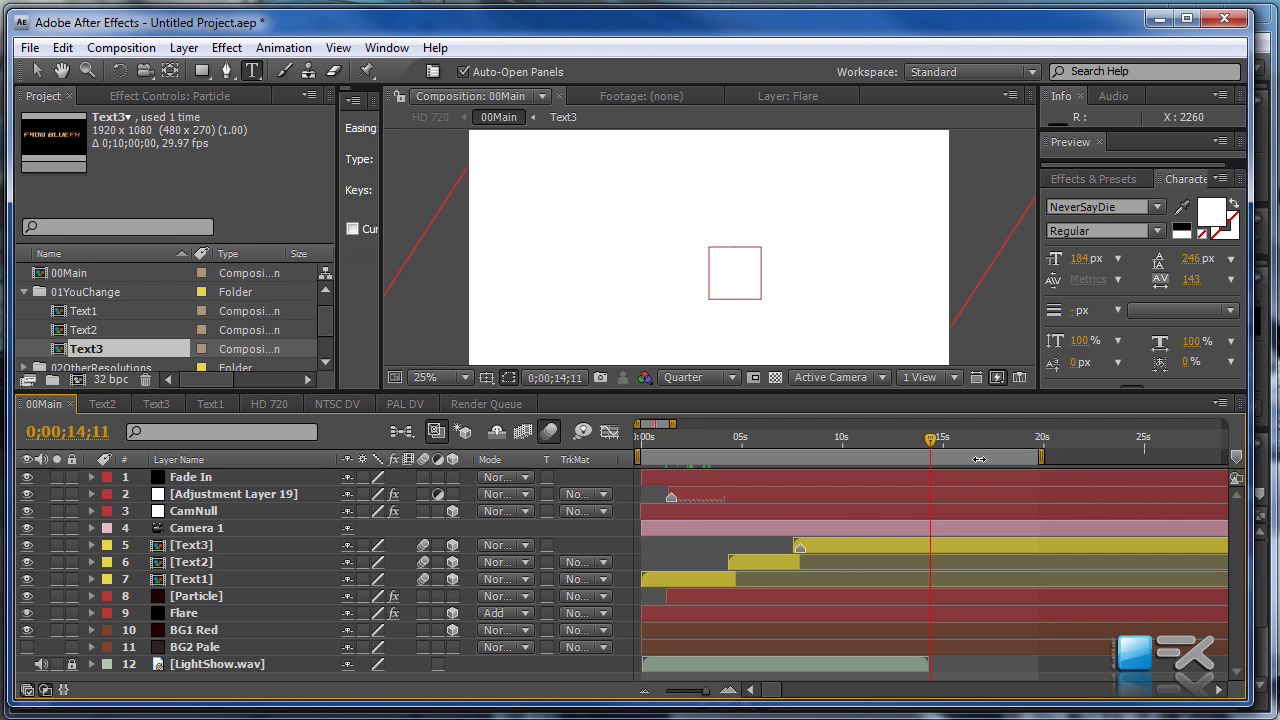
{"action": "left_click_drag", "start_coordinate": [794, 437], "coordinate": [688, 441]}
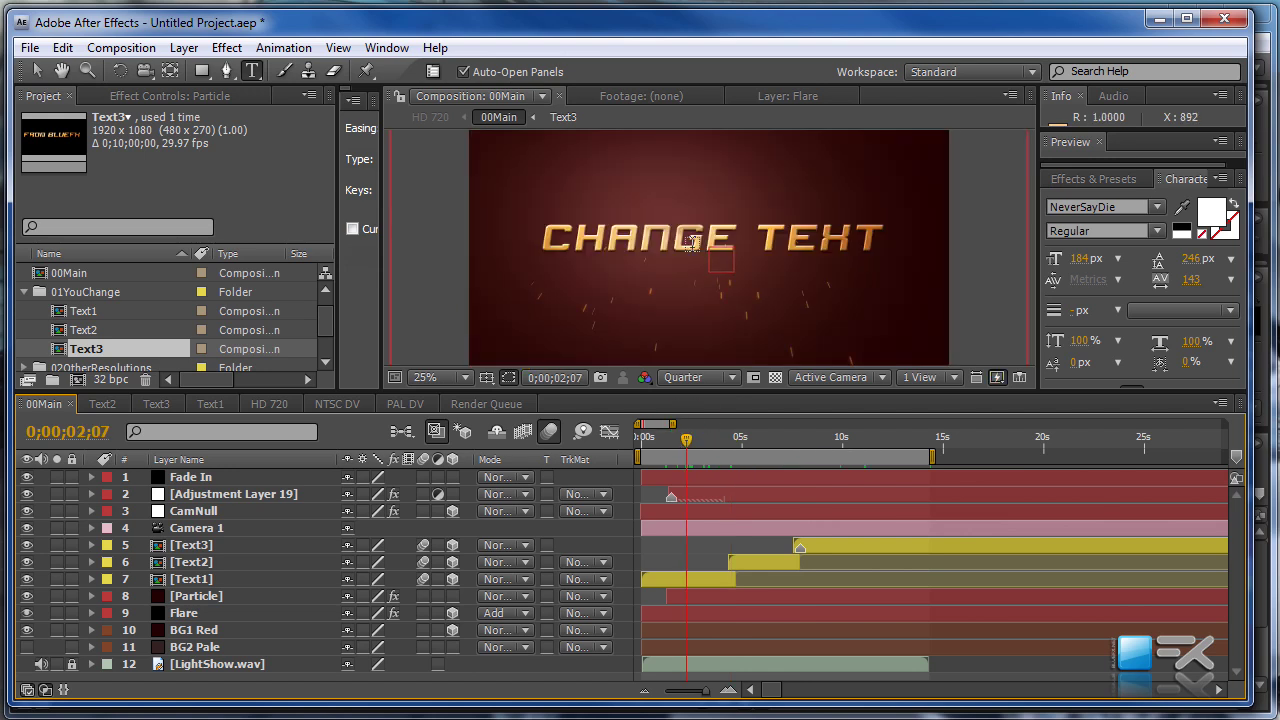
{"action": "key", "text": "comma"}
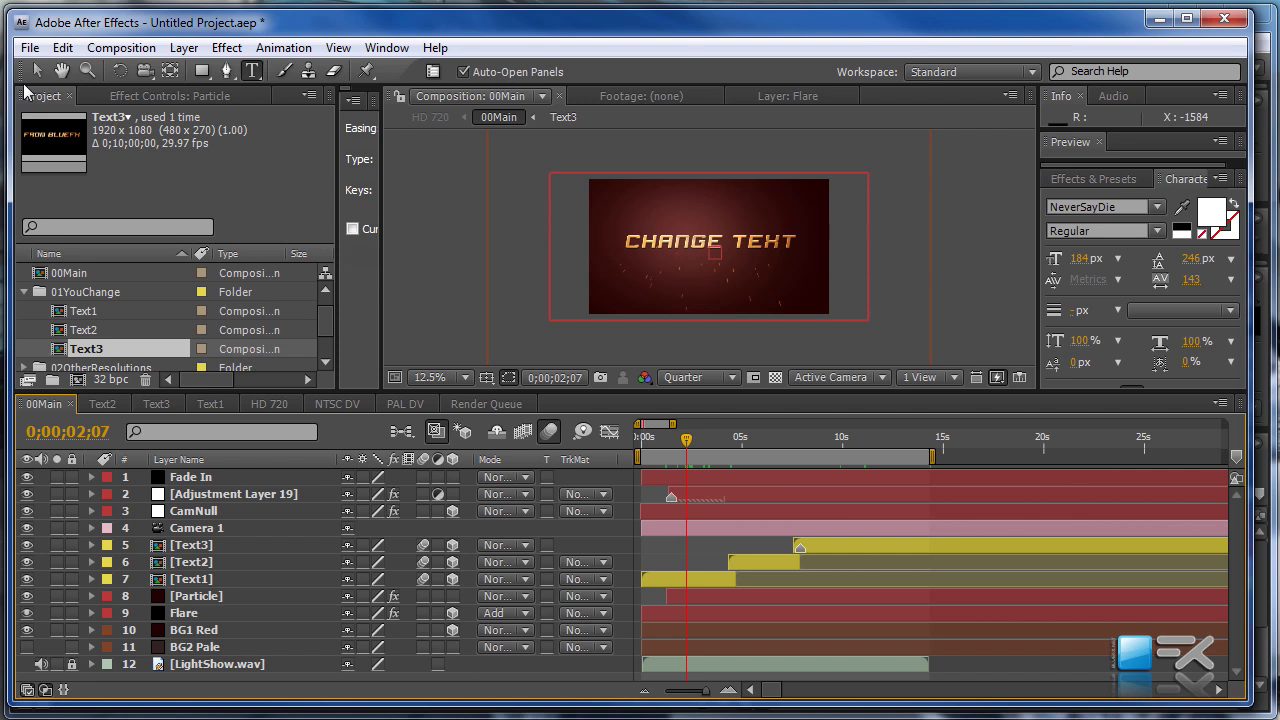
Add the 00Main composition to the render queue from the Composition menu
{"action": "left_click", "coordinate": [110, 50]}
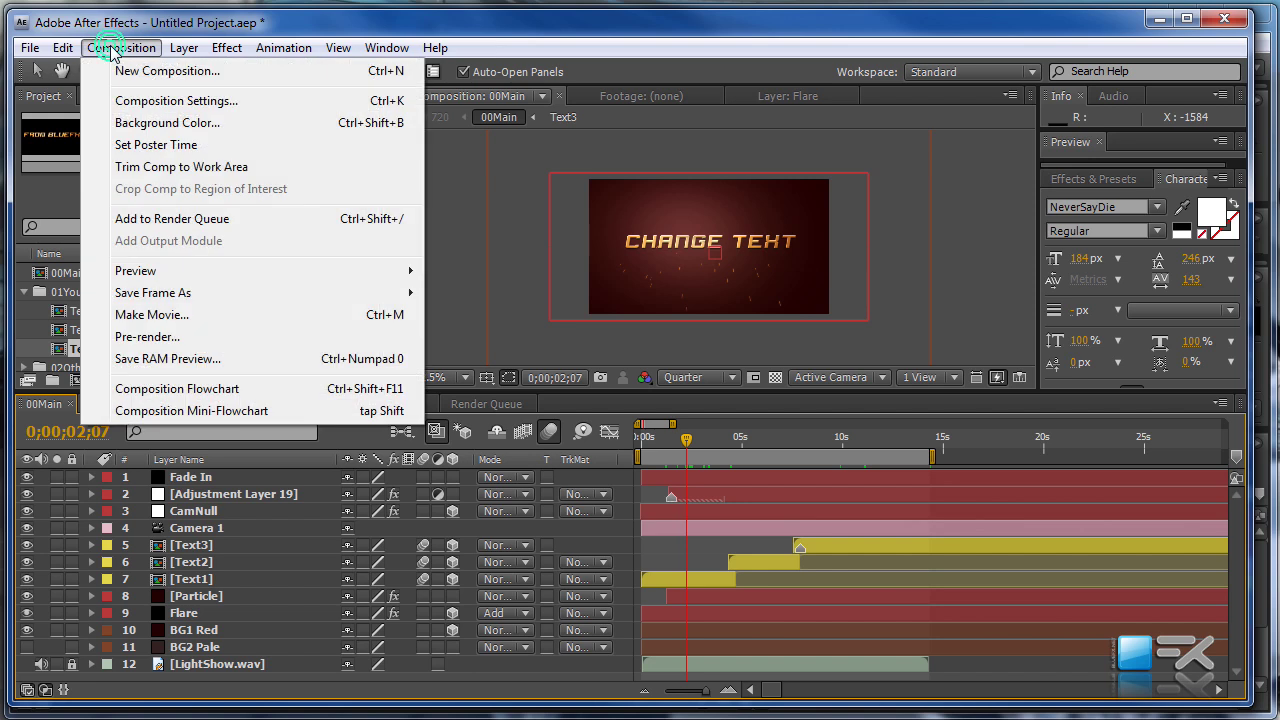
{"action": "left_click", "coordinate": [222, 320]}
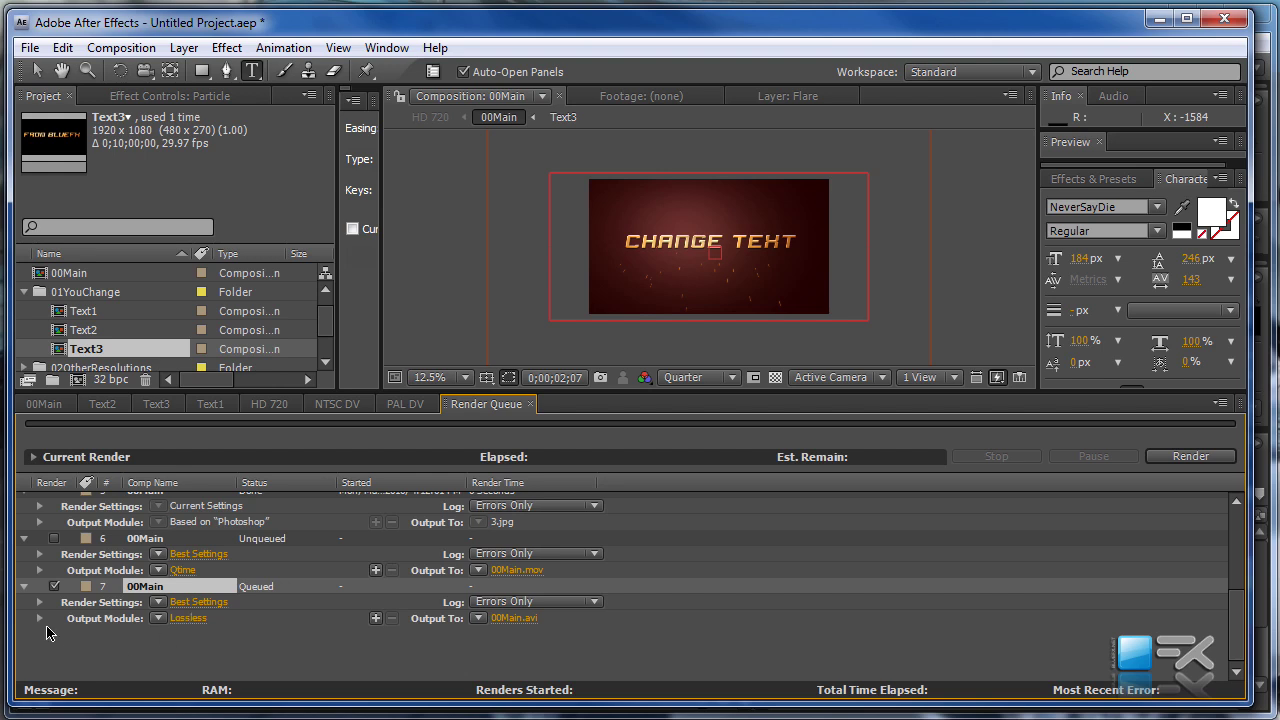
Set the output format to QuickTime Movie with Photo - JPEG compression
{"action": "left_click", "coordinate": [188, 618]}
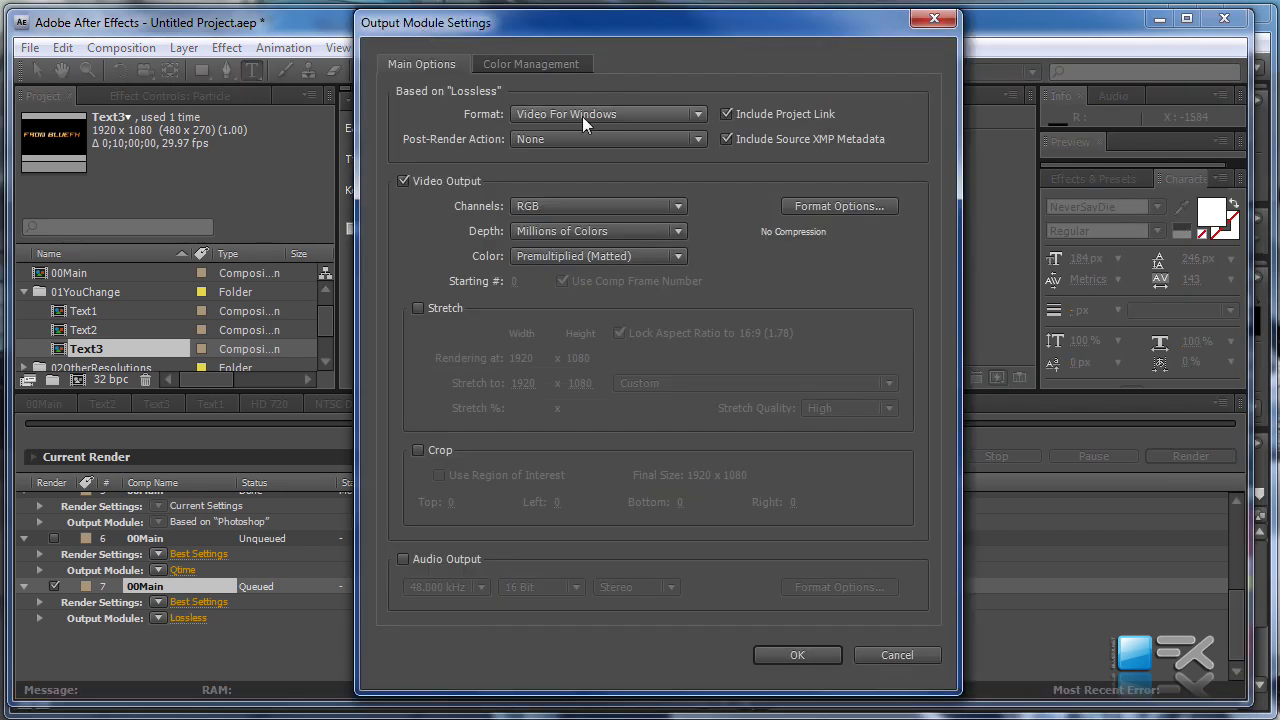
{"action": "left_click", "coordinate": [584, 115]}
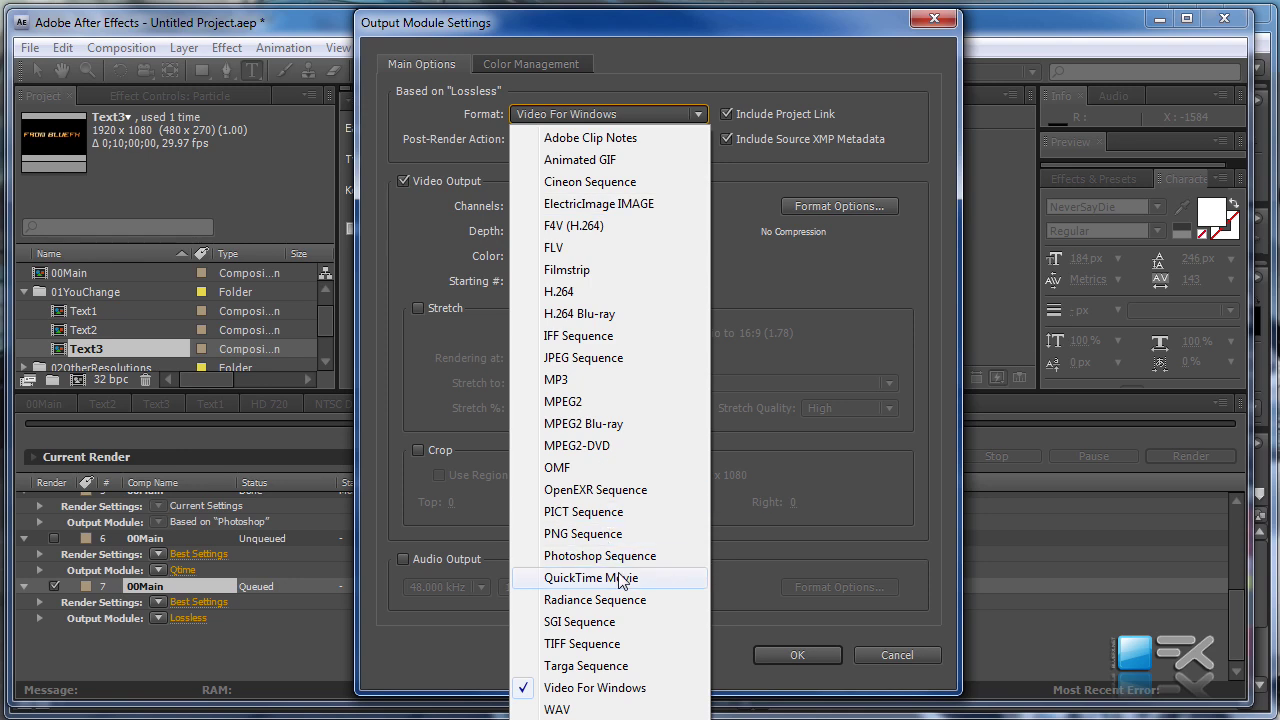
{"action": "left_click", "coordinate": [612, 577]}
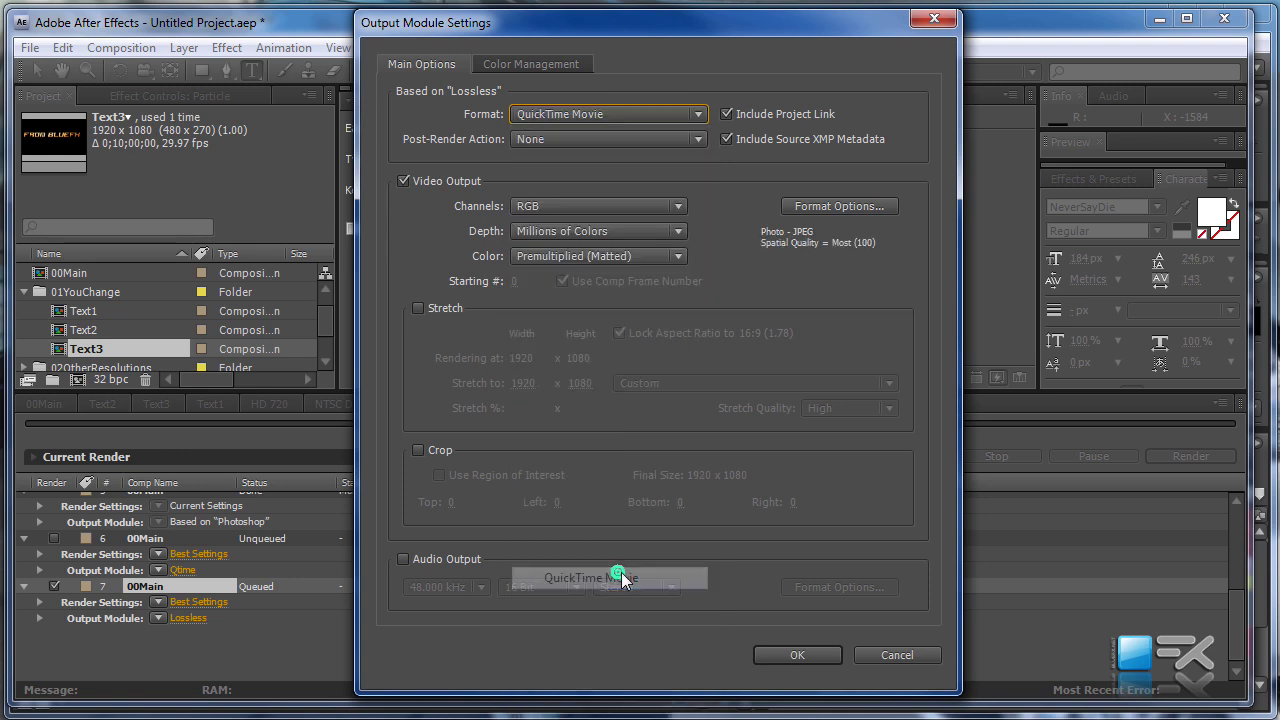
{"action": "left_click", "coordinate": [837, 205]}
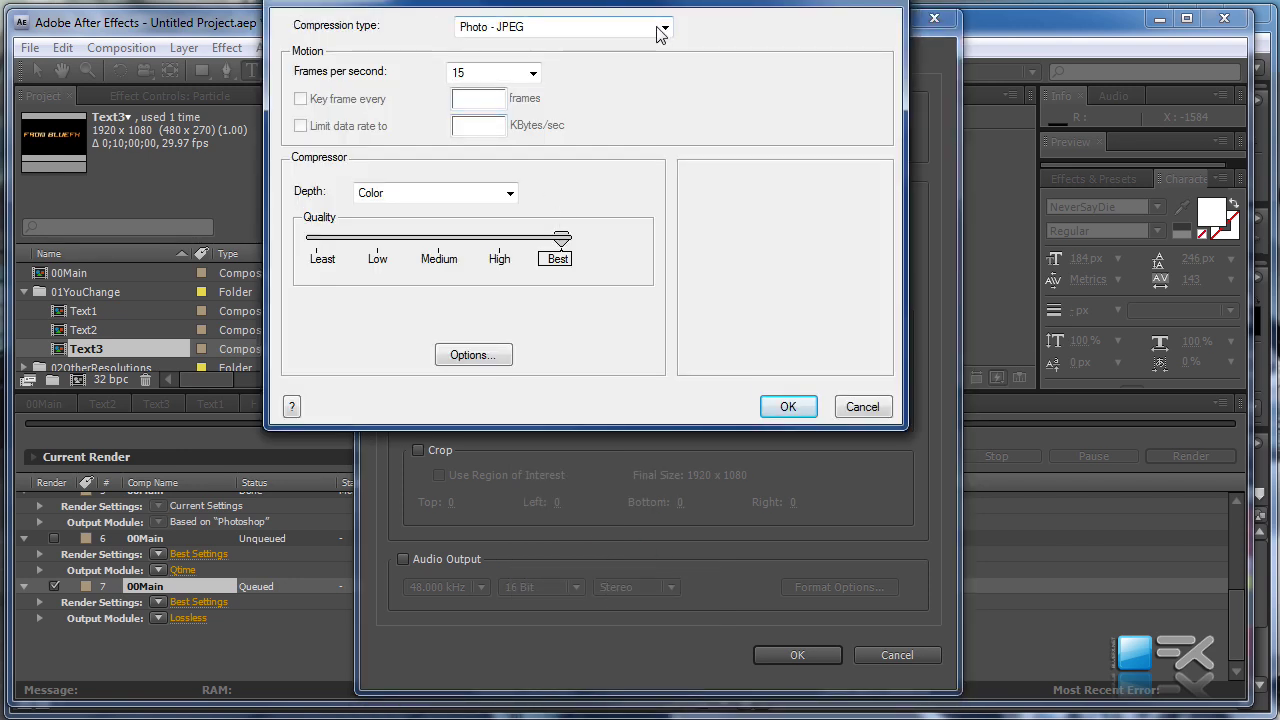
{"action": "left_click", "coordinate": [665, 27]}
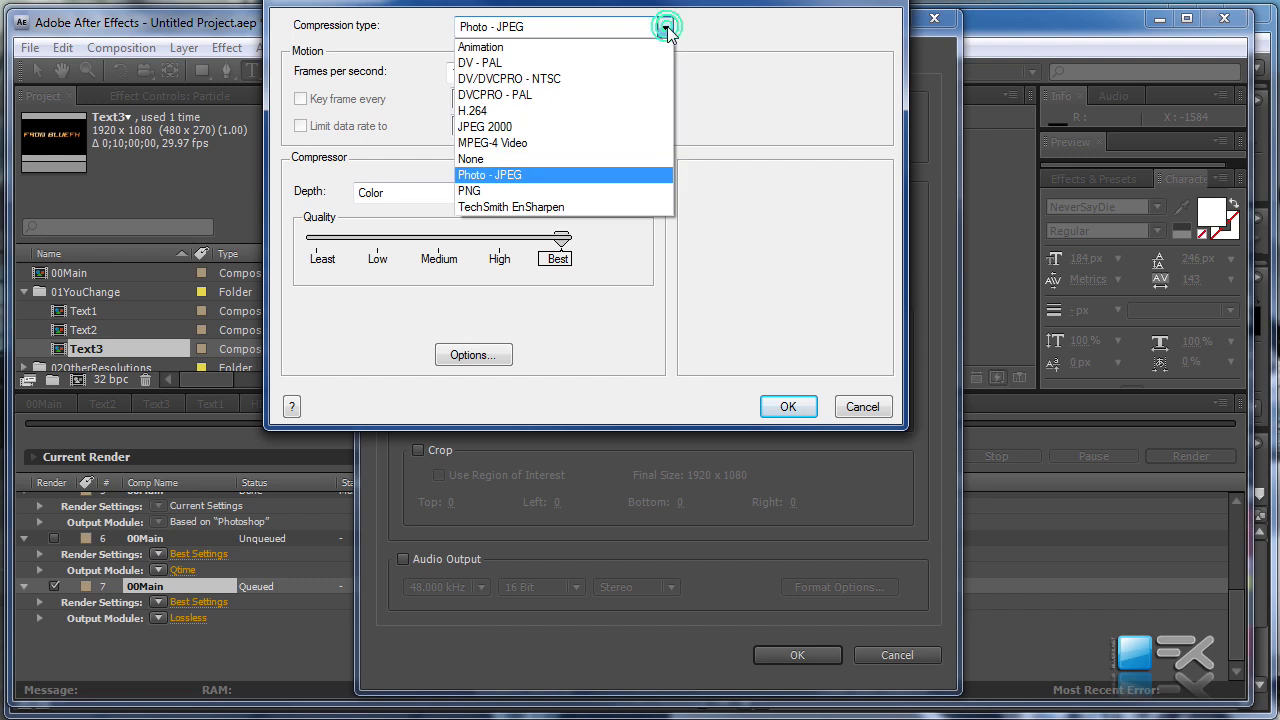
{"action": "left_click", "coordinate": [568, 179]}
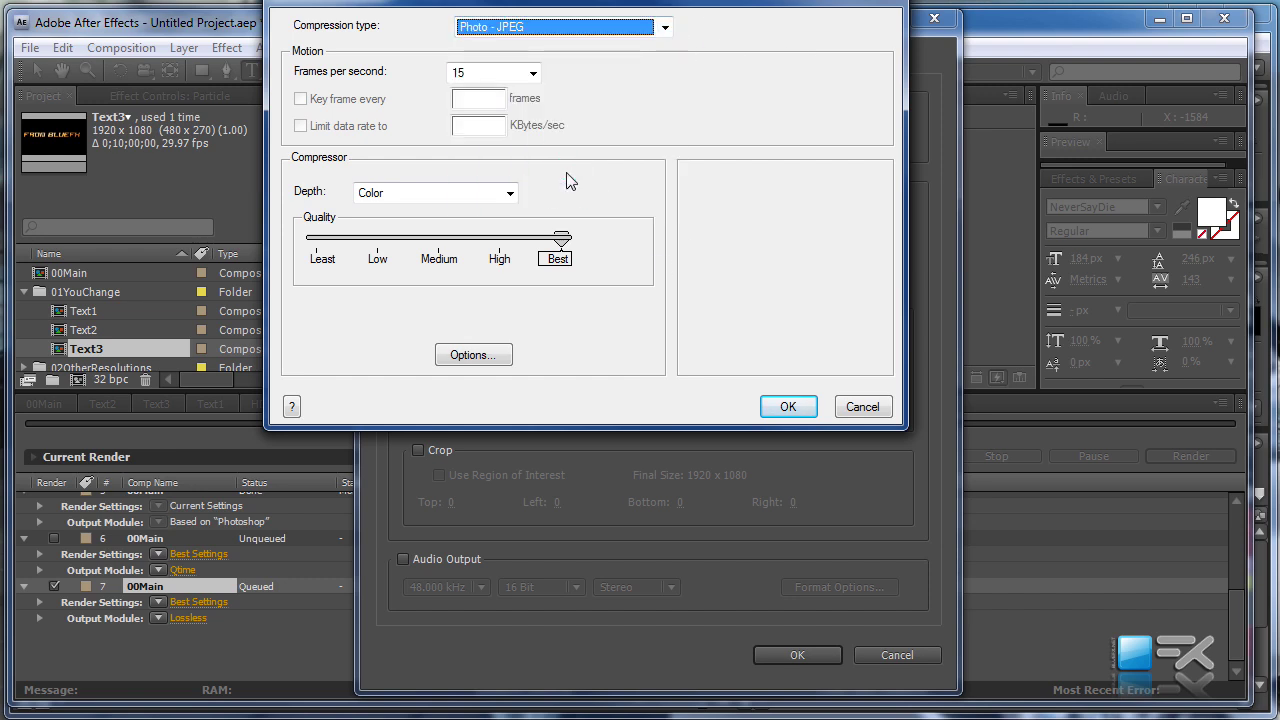
Try a 29.97 fps frame rate, dismiss the warning, and enable audio output
{"action": "left_click", "coordinate": [533, 74]}
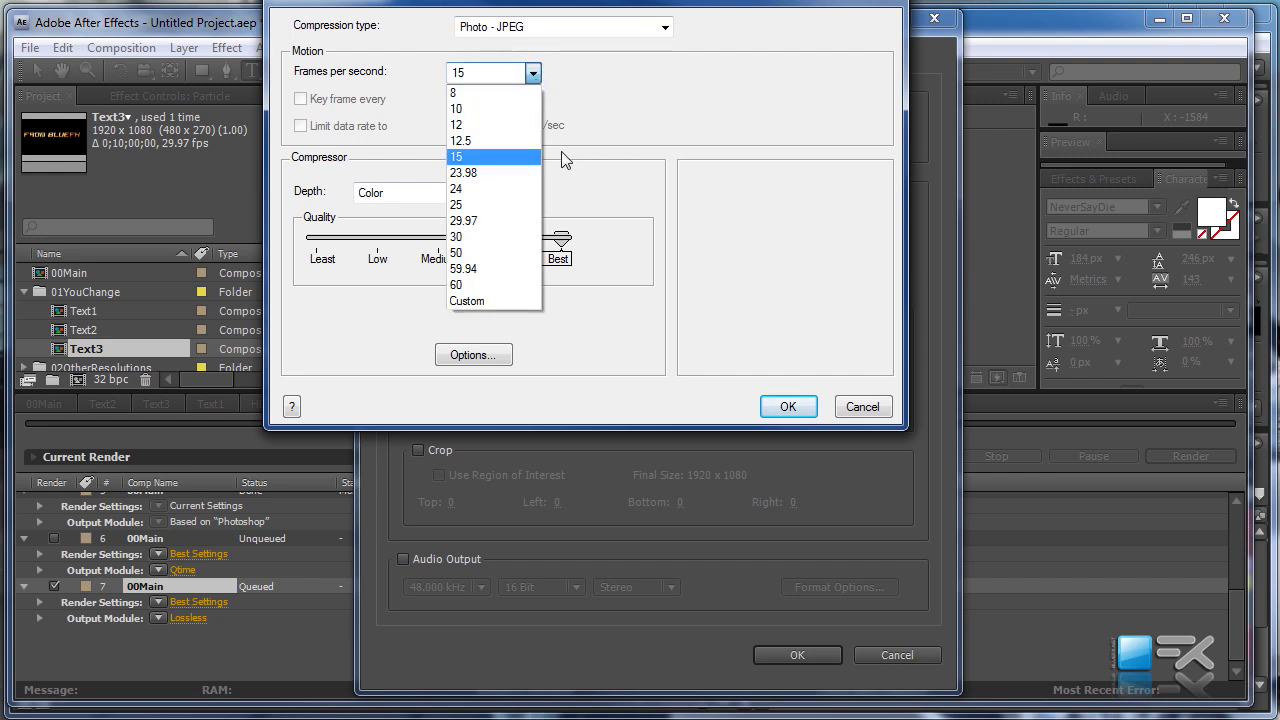
{"action": "left_click", "coordinate": [504, 221]}
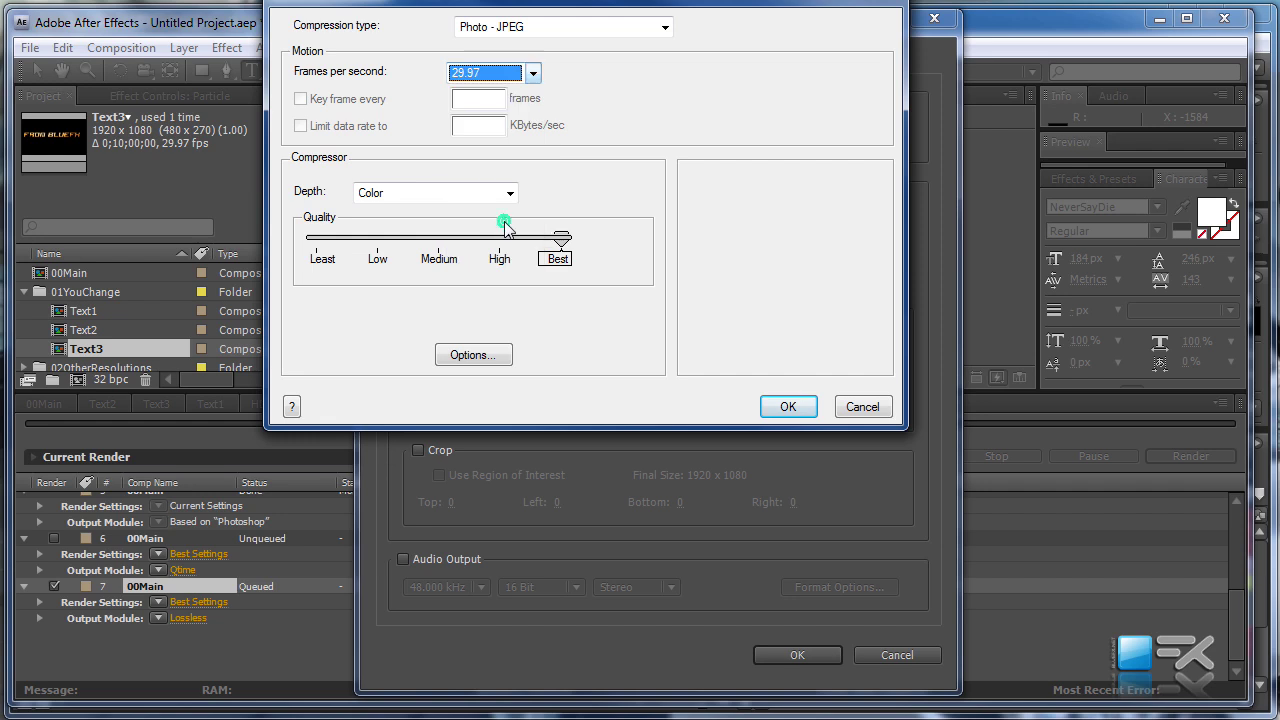
{"action": "left_click", "coordinate": [792, 410]}
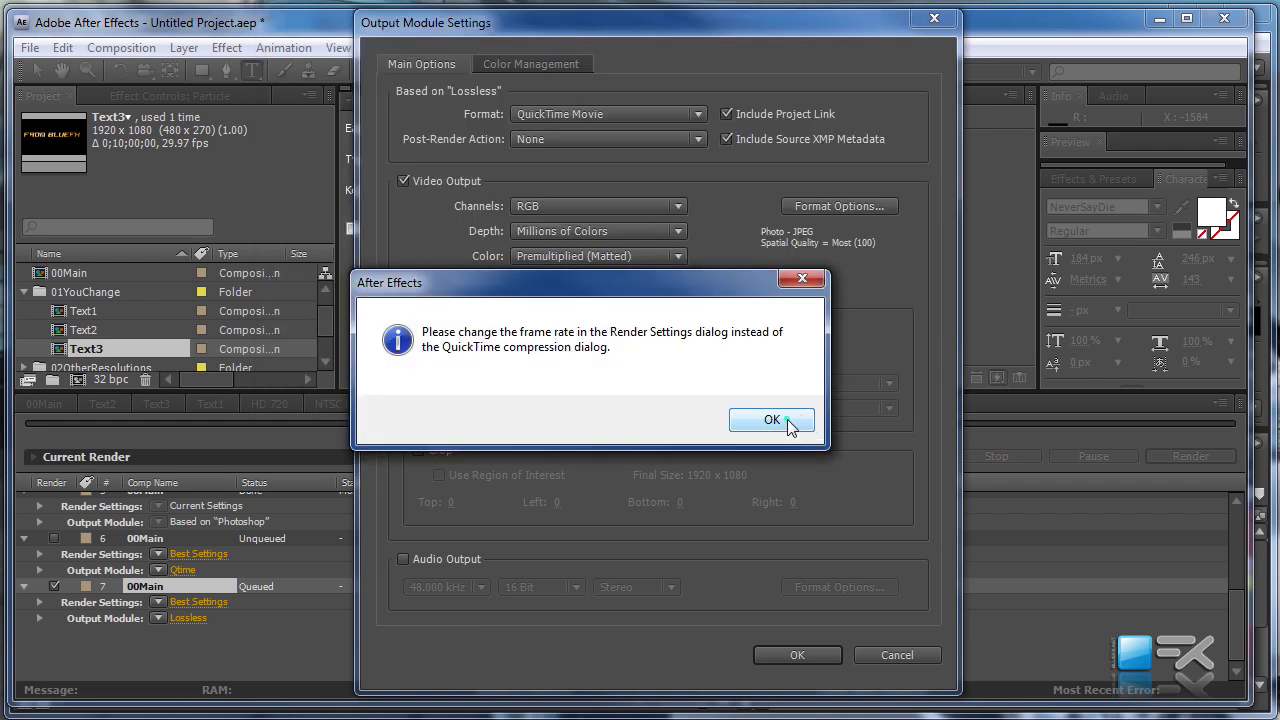
{"action": "left_click", "coordinate": [772, 420]}
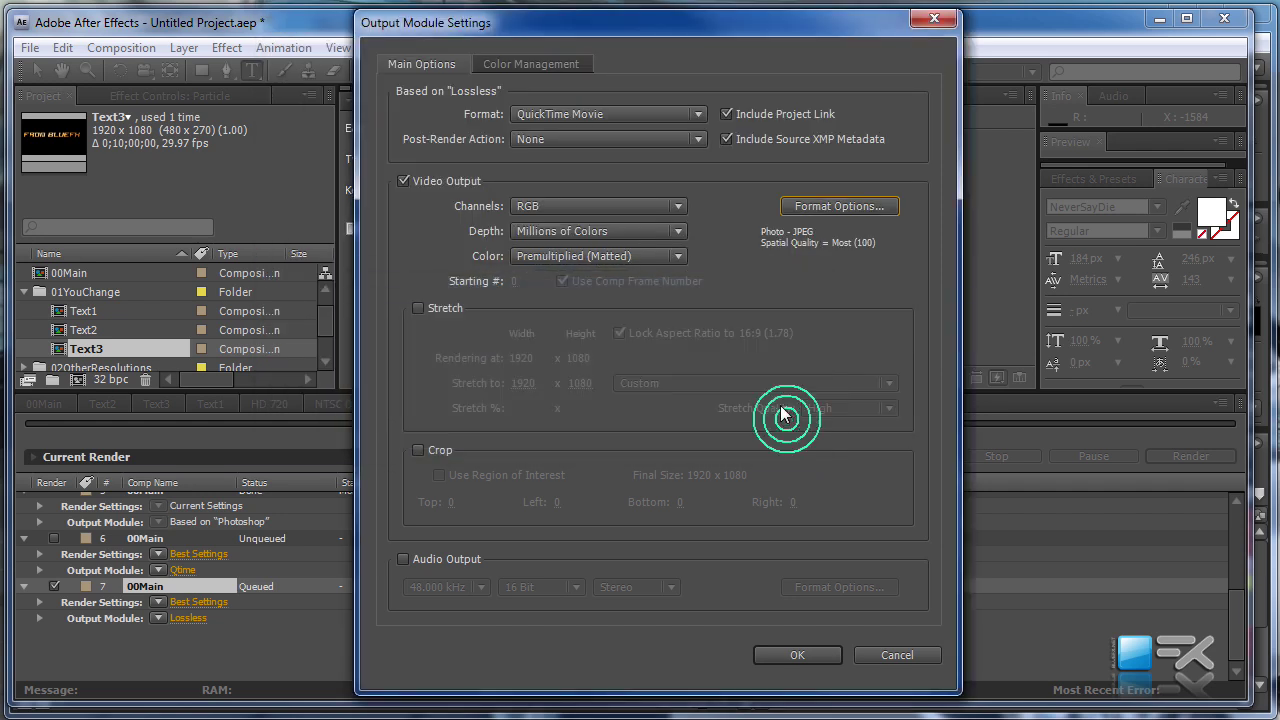
{"action": "left_click", "coordinate": [403, 560]}
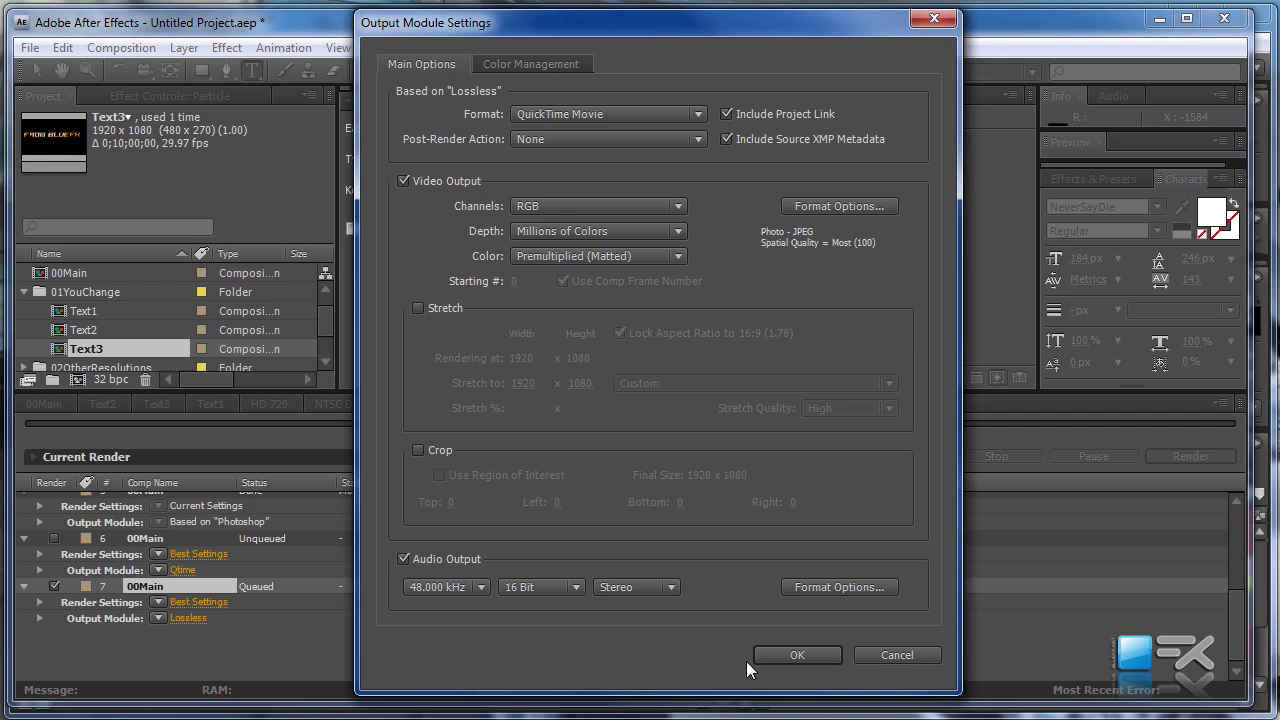
{"action": "left_click", "coordinate": [819, 657]}
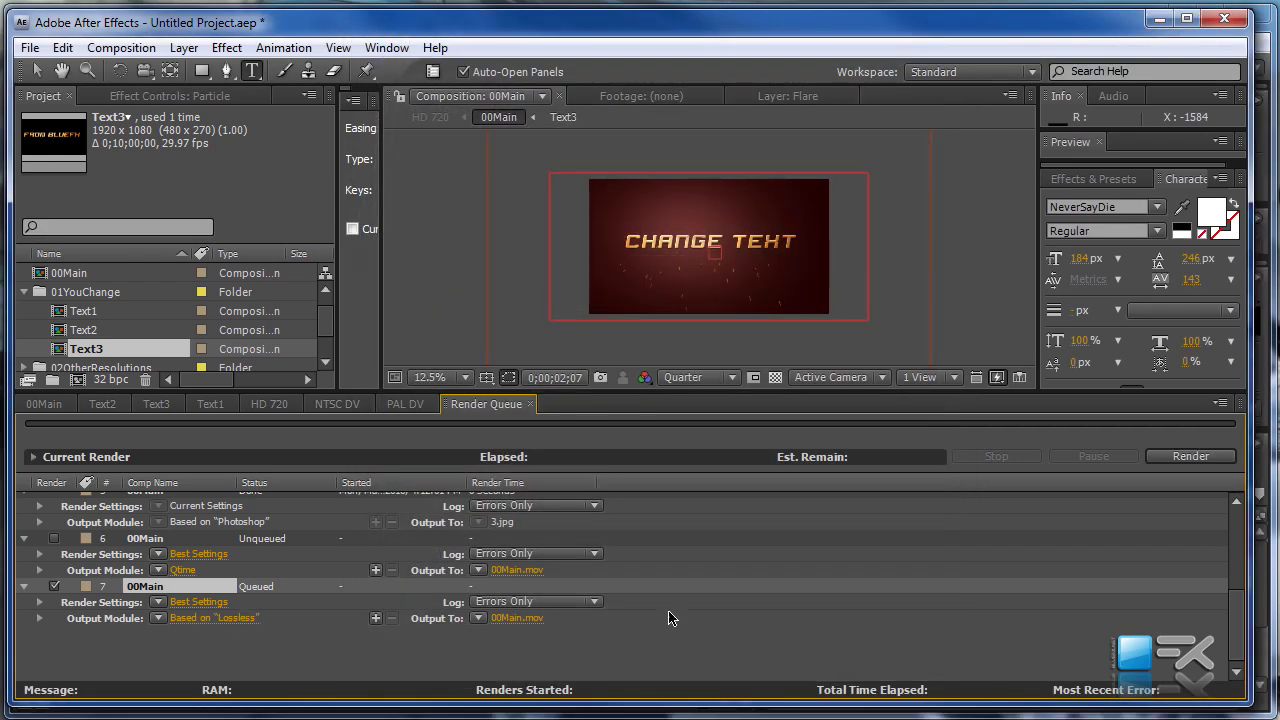
Collapse 01YouChange, expand 02OtherResolutions, and open the HD 720 composition
{"action": "left_click", "coordinate": [25, 294]}
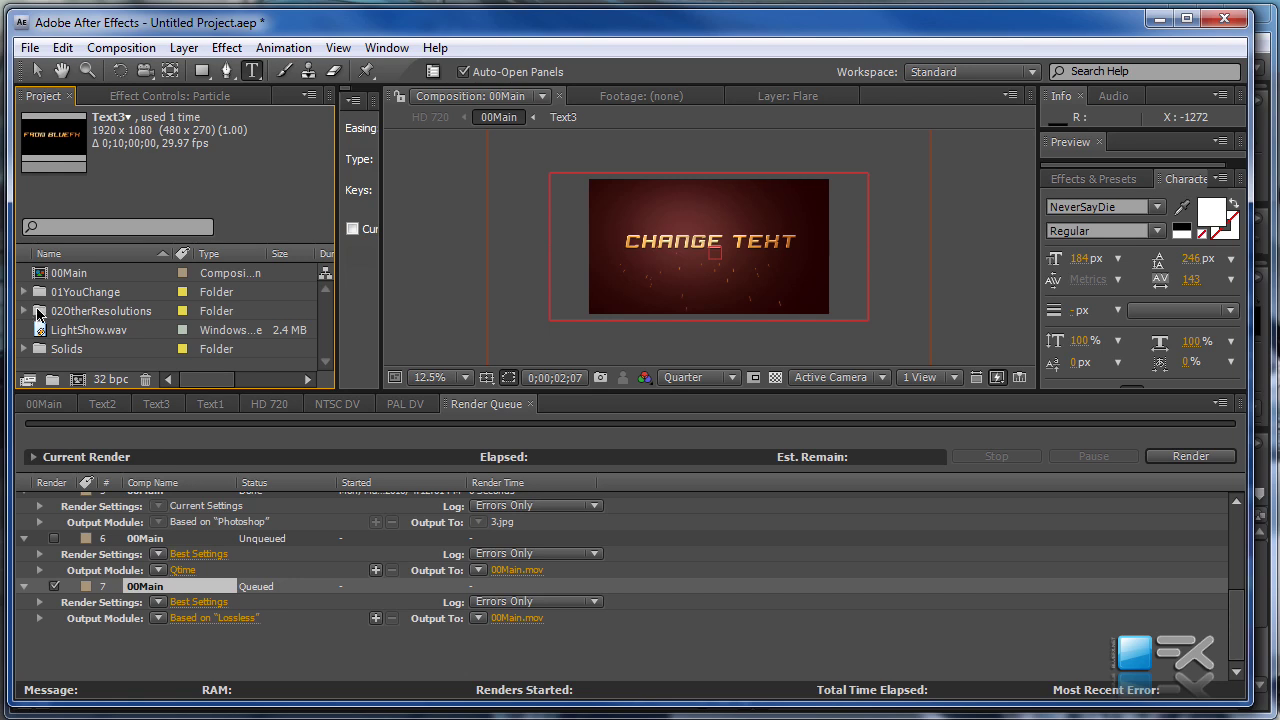
{"action": "left_click", "coordinate": [49, 313]}
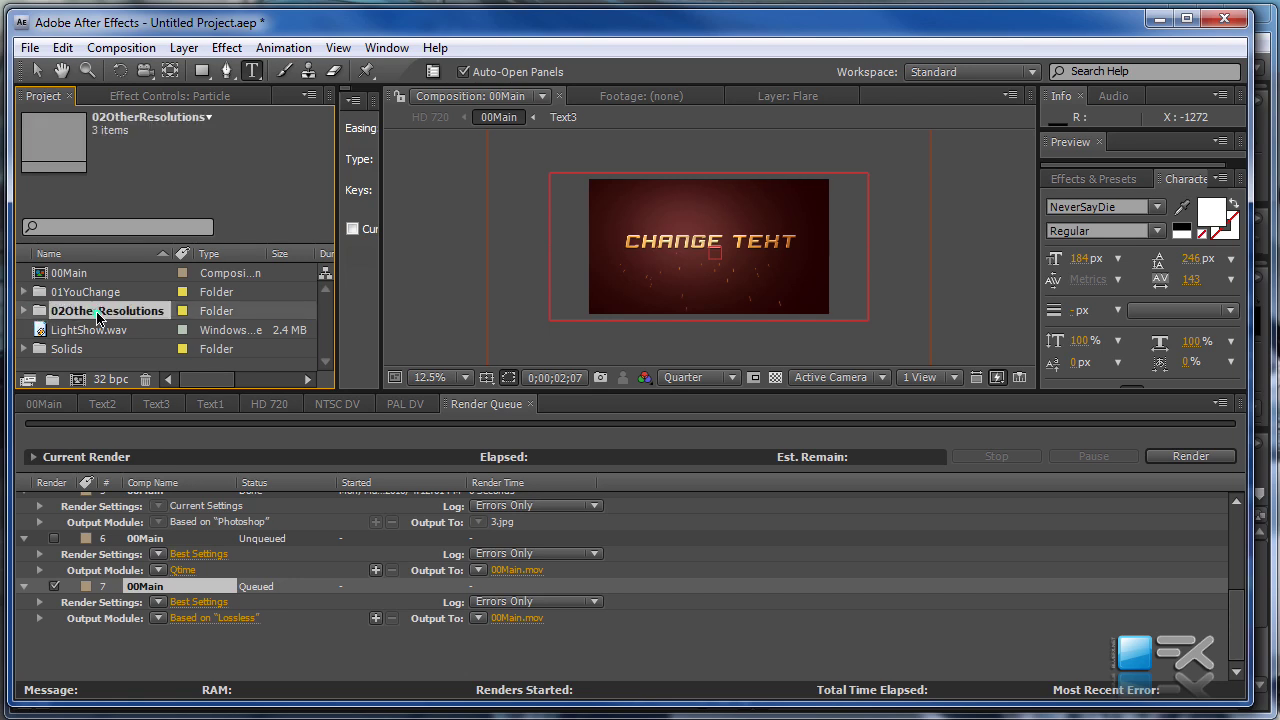
{"action": "left_click", "coordinate": [24, 312]}
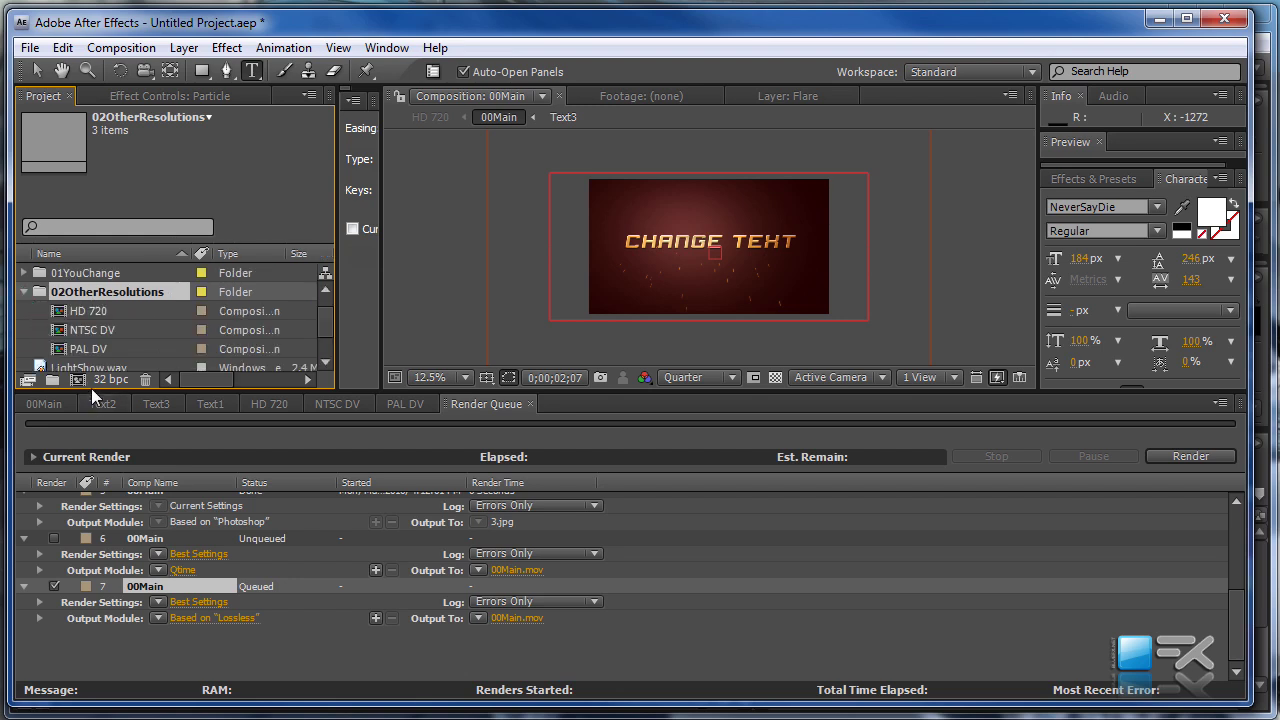
{"action": "left_click_drag", "start_coordinate": [95, 393], "coordinate": [92, 447]}
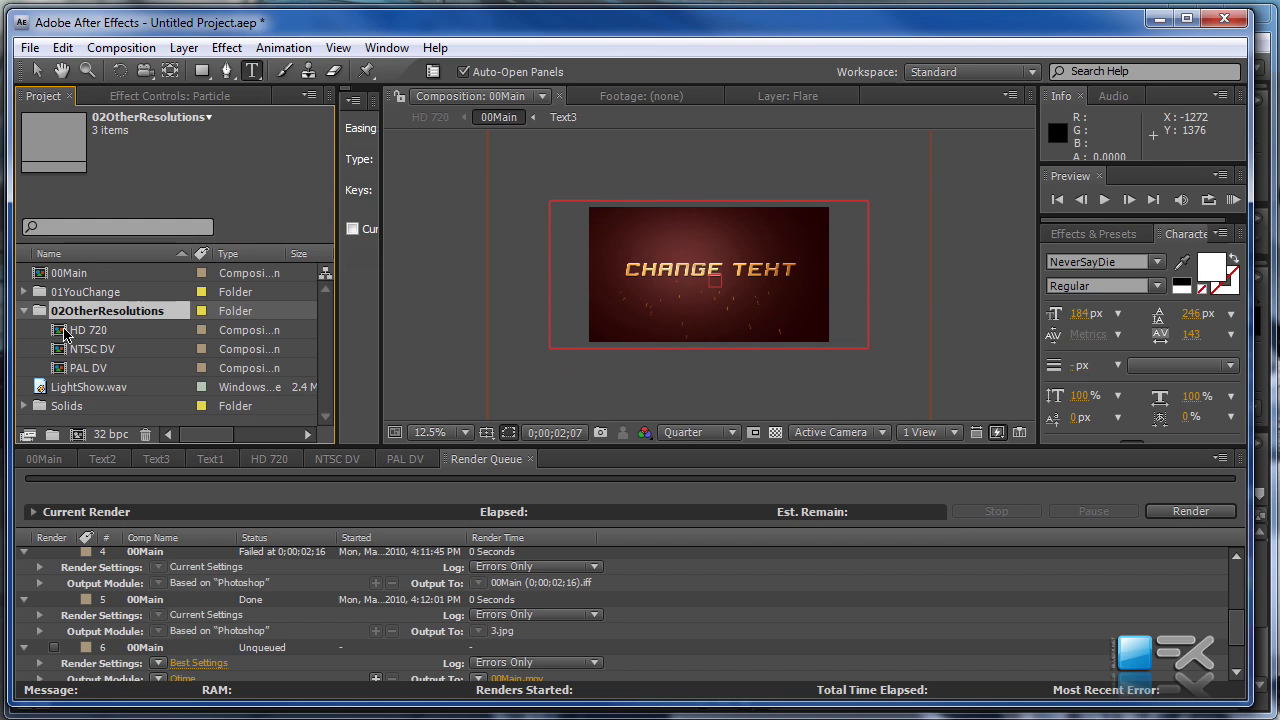
{"action": "left_click", "coordinate": [82, 332]}
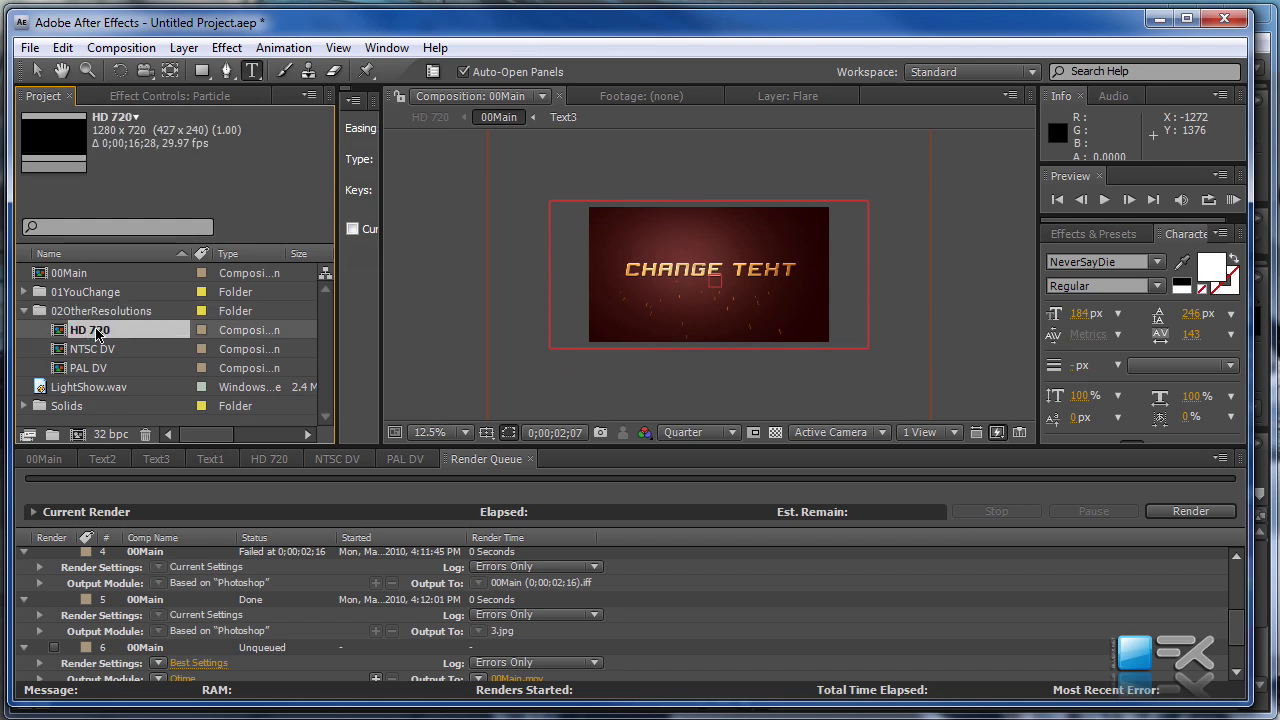
{"action": "double_click", "coordinate": [97, 331]}
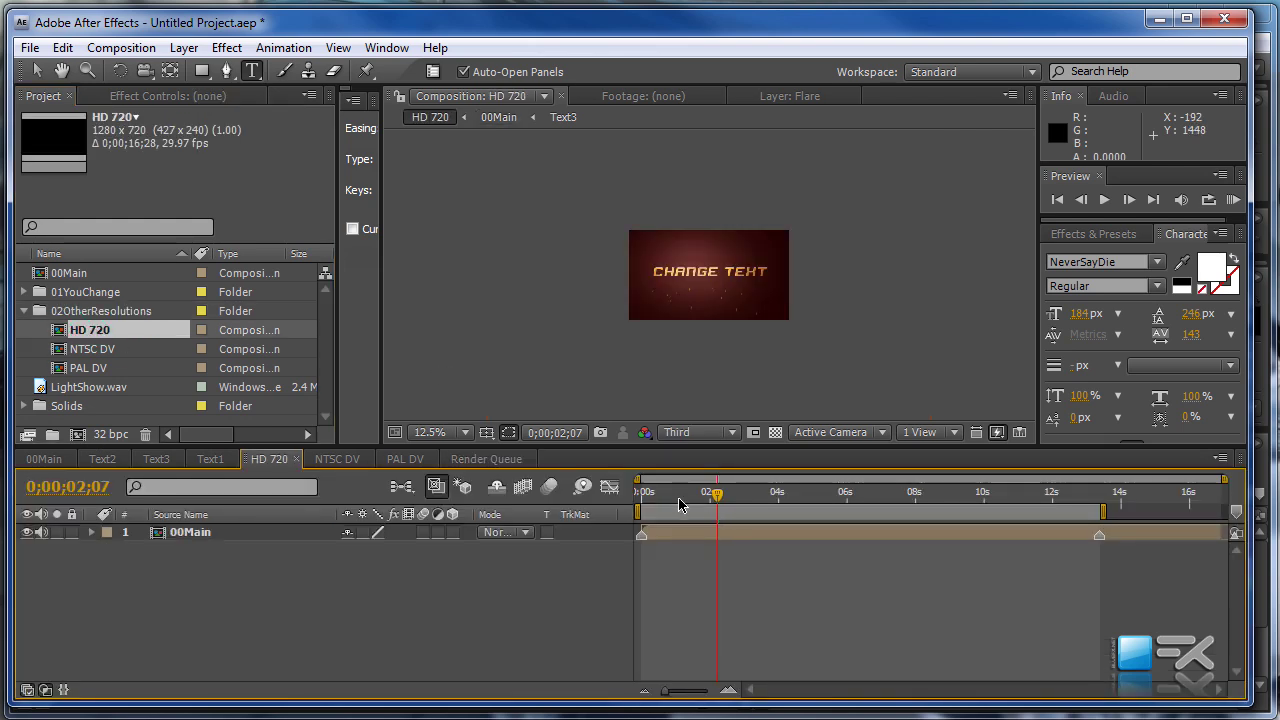
Inspect the HD 720 composition settings at the FREE FILE frame, then close them
{"action": "left_click", "coordinate": [838, 495]}
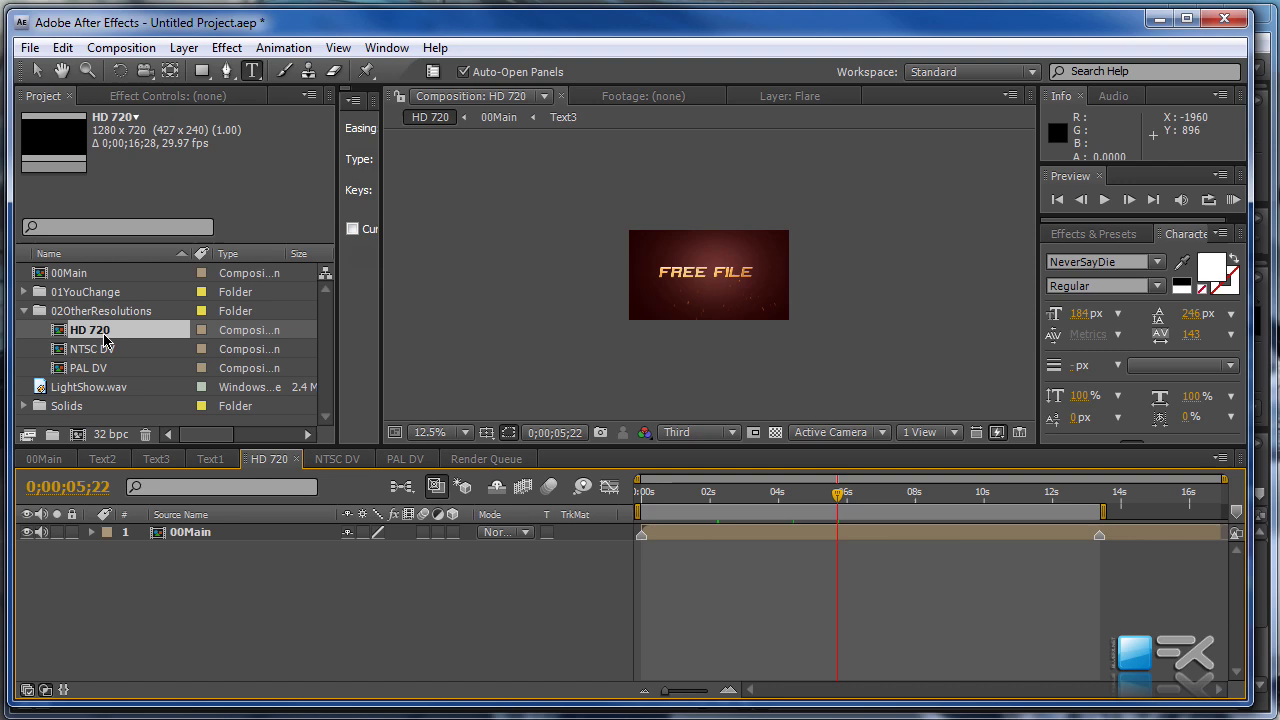
{"action": "right_click", "coordinate": [510, 577]}
{"action": "left_click", "coordinate": [588, 621]}
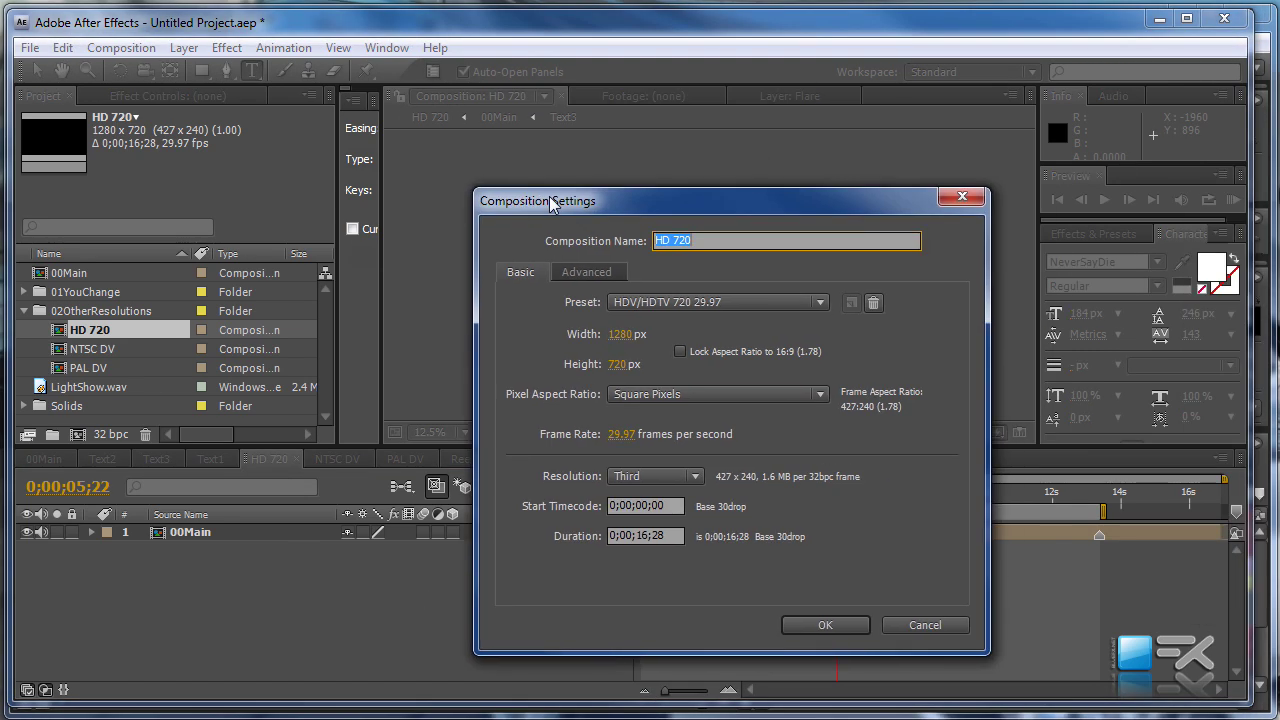
{"action": "left_click", "coordinate": [912, 624]}
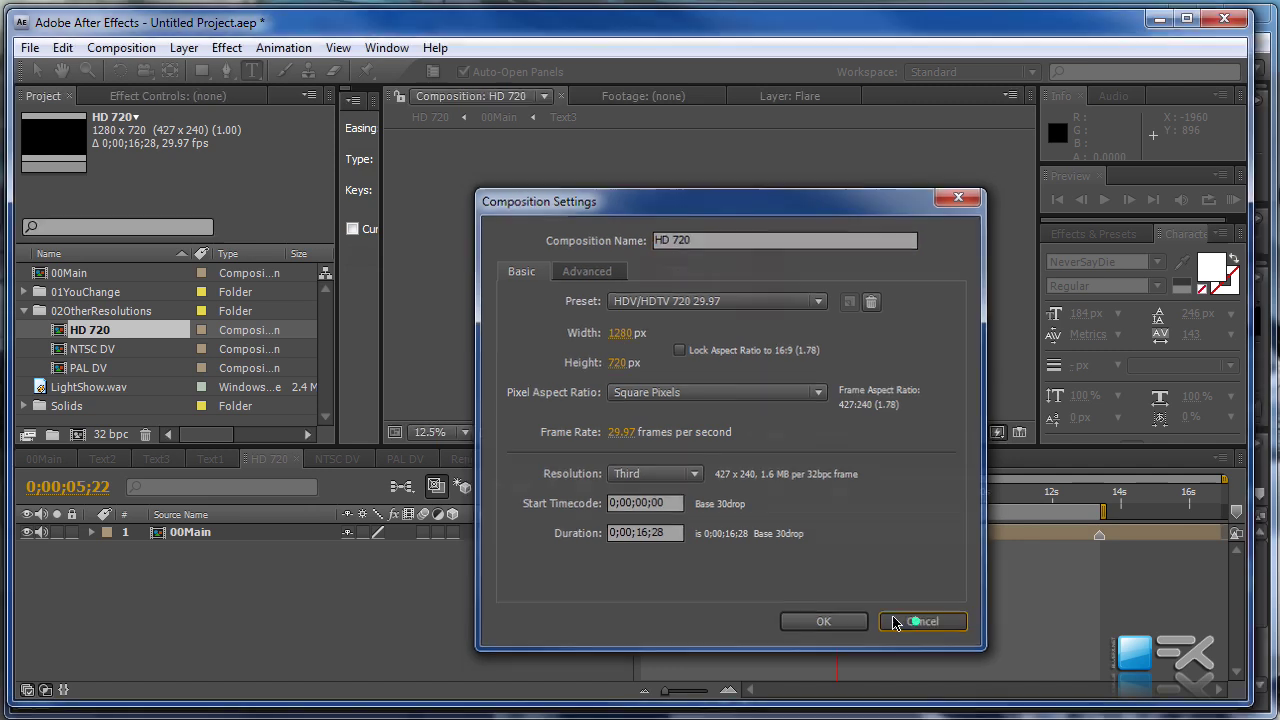
Open the NTSC DV and PAL DV compositions
{"action": "double_click", "coordinate": [94, 350]}
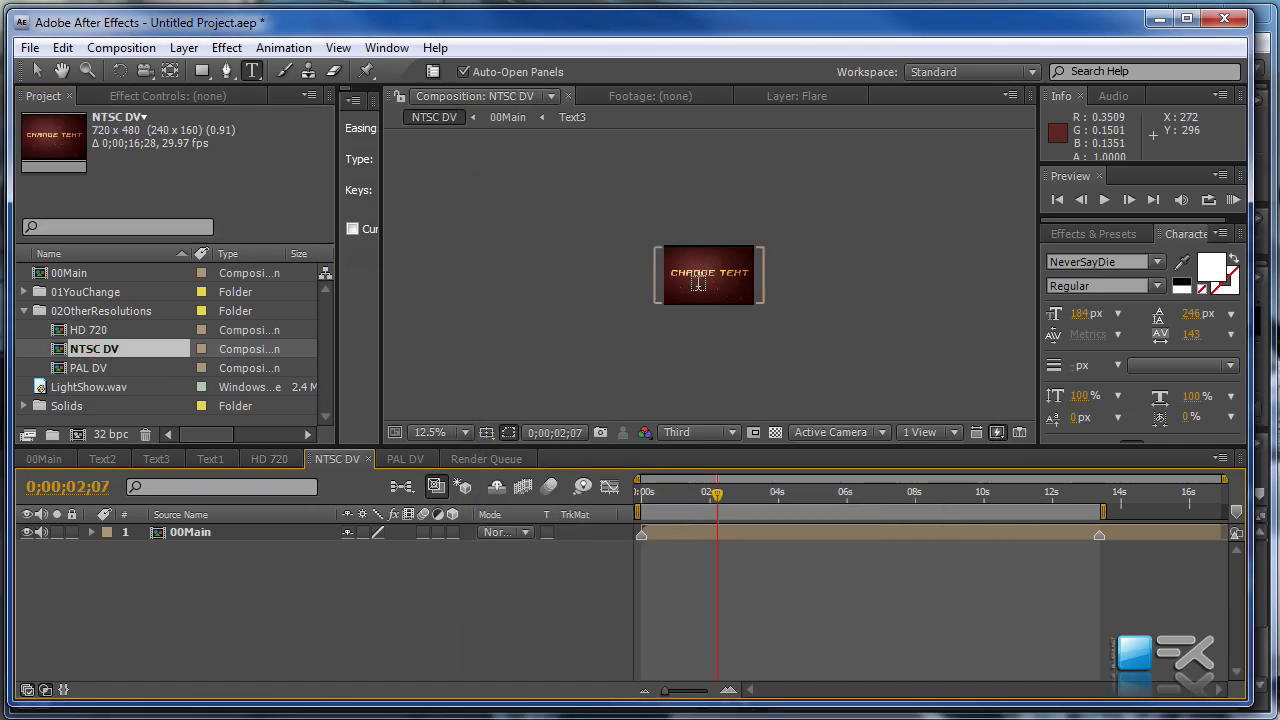
{"action": "scroll", "coordinate": [698, 284], "scroll_direction": "up", "scroll_amount": 4}
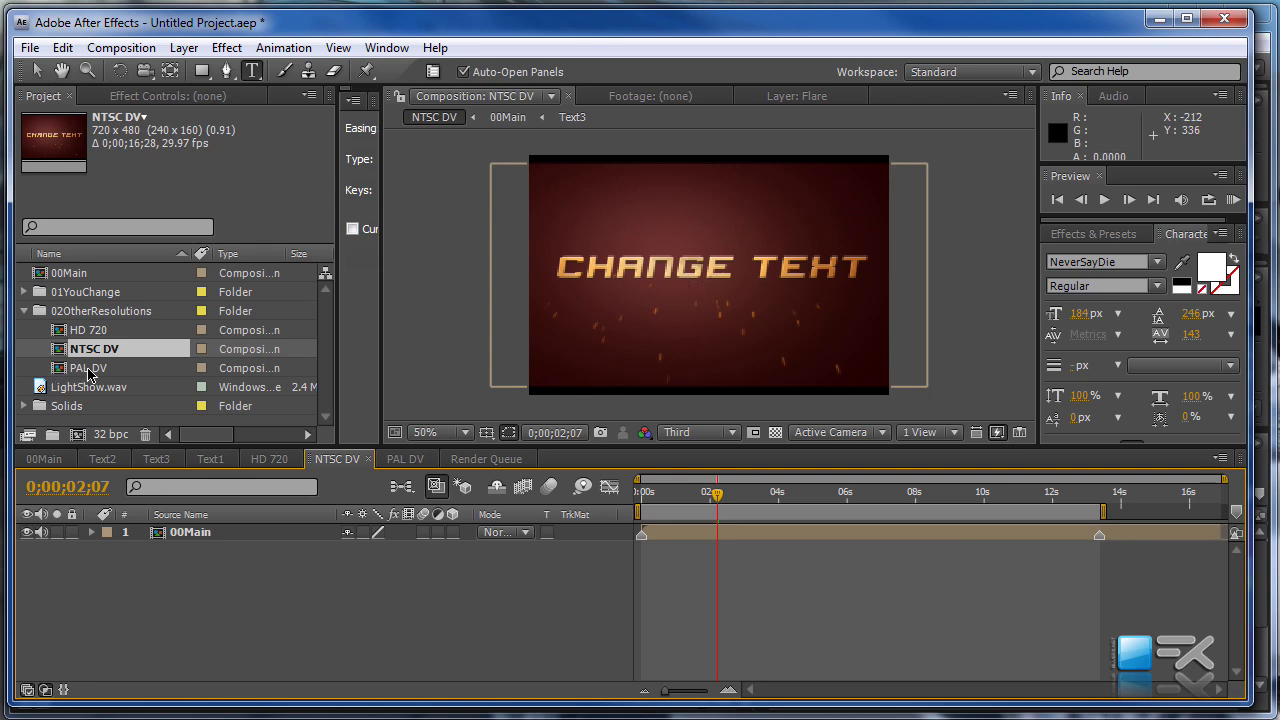
{"action": "double_click", "coordinate": [90, 369]}
Switch back to the 00Main composition showing the CHANGE TEXT title
{"action": "left_click", "coordinate": [56, 463]}
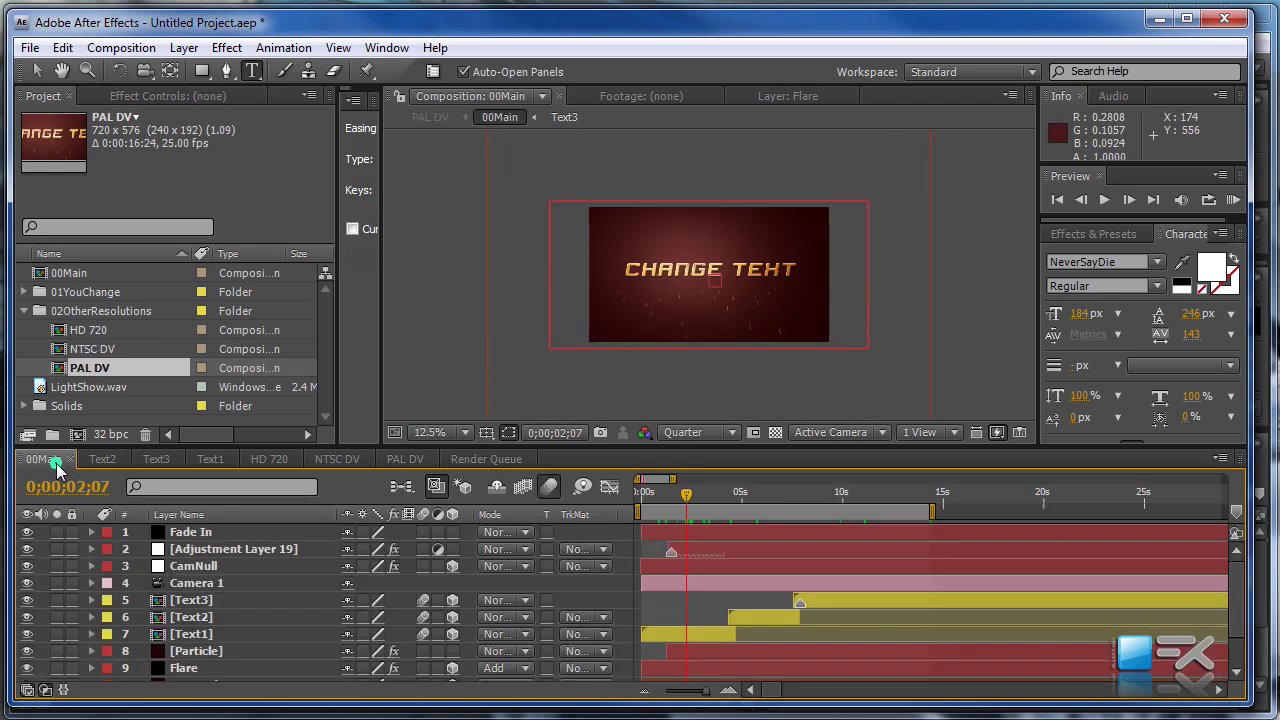